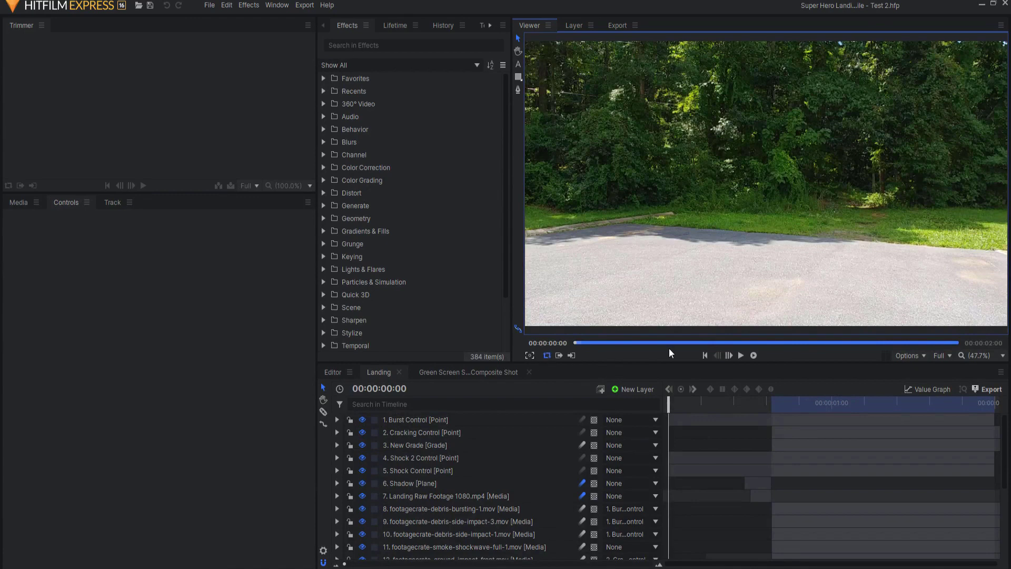
- Play back the debris landing composite, pause at 01:16 to zoom in, then play it again
{"action": "left_click", "coordinate": [741, 355]}
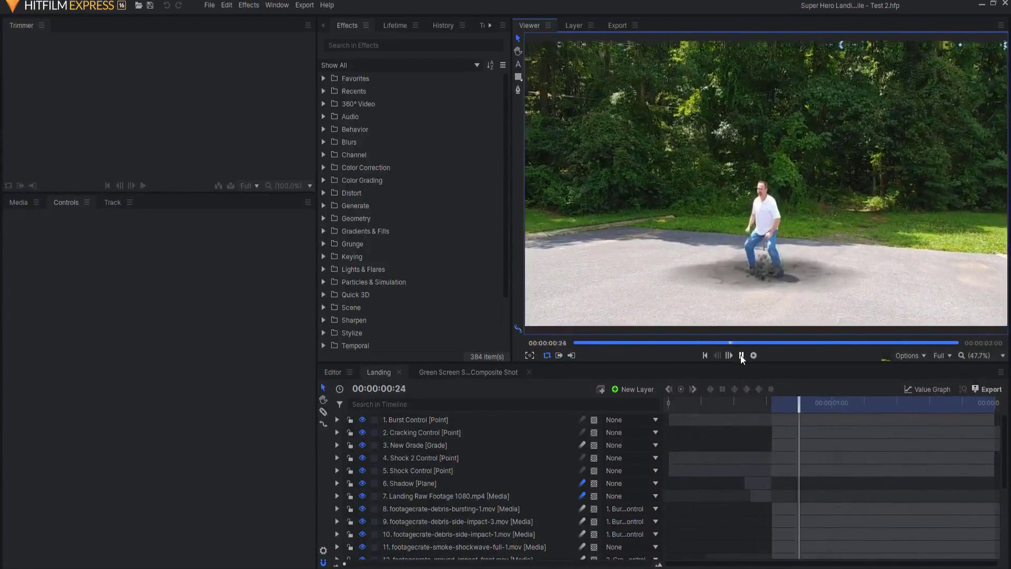
{"action": "left_click", "coordinate": [741, 356]}
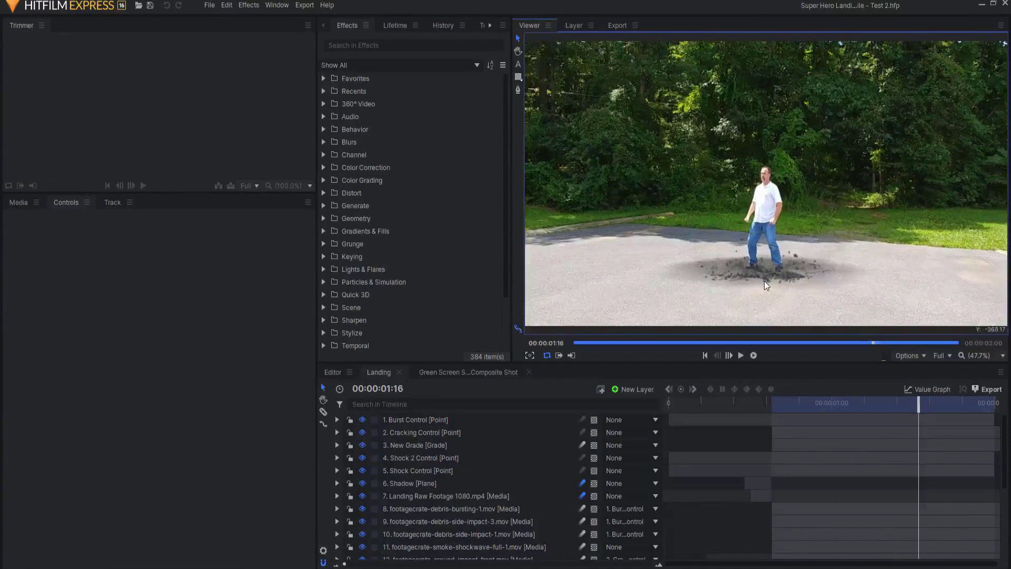
{"action": "scroll", "coordinate": [764, 280], "scroll_direction": "up", "scroll_amount": 3}
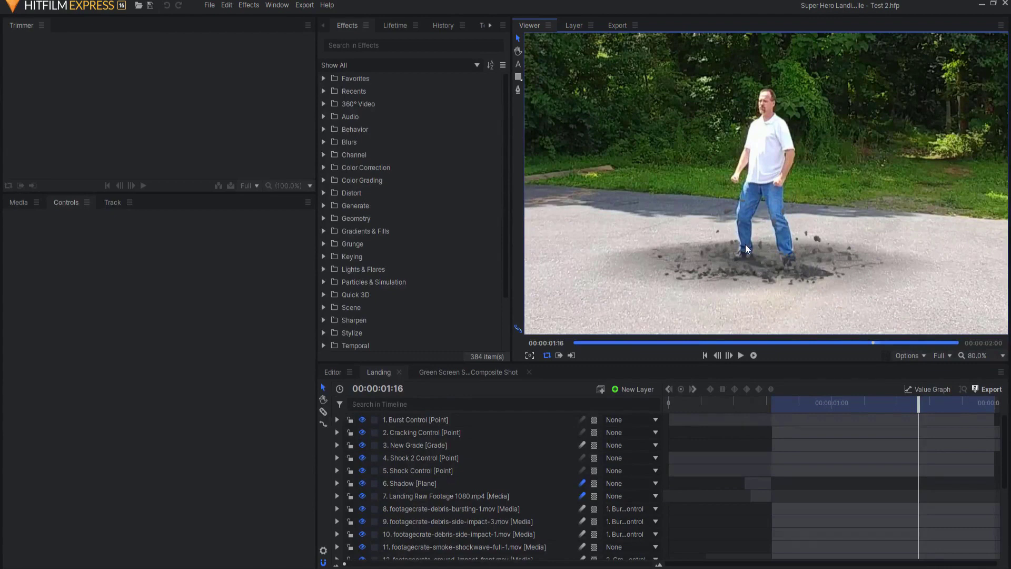
{"action": "scroll", "coordinate": [785, 262], "scroll_direction": "down", "scroll_amount": 2}
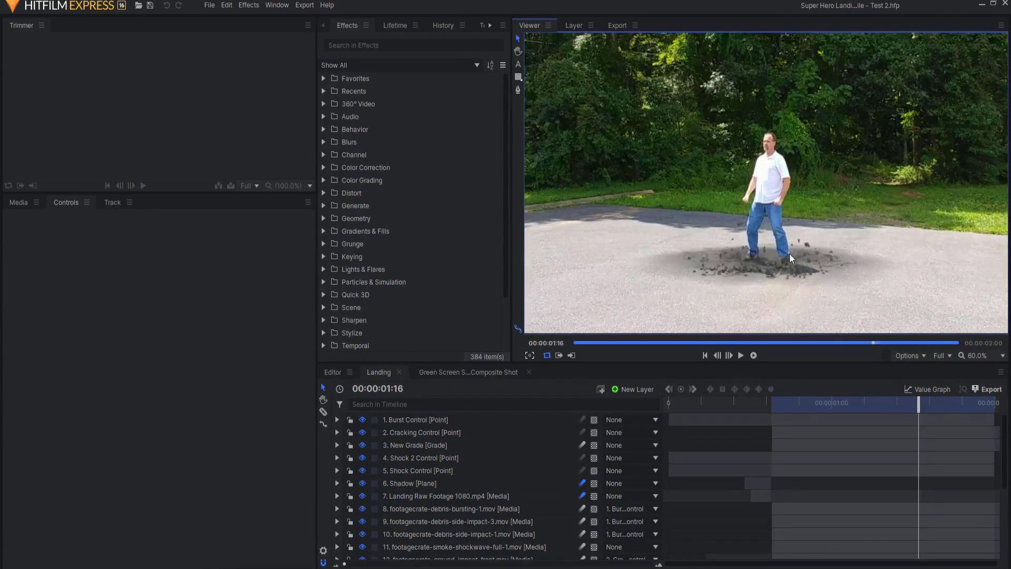
{"action": "left_click", "coordinate": [741, 355]}
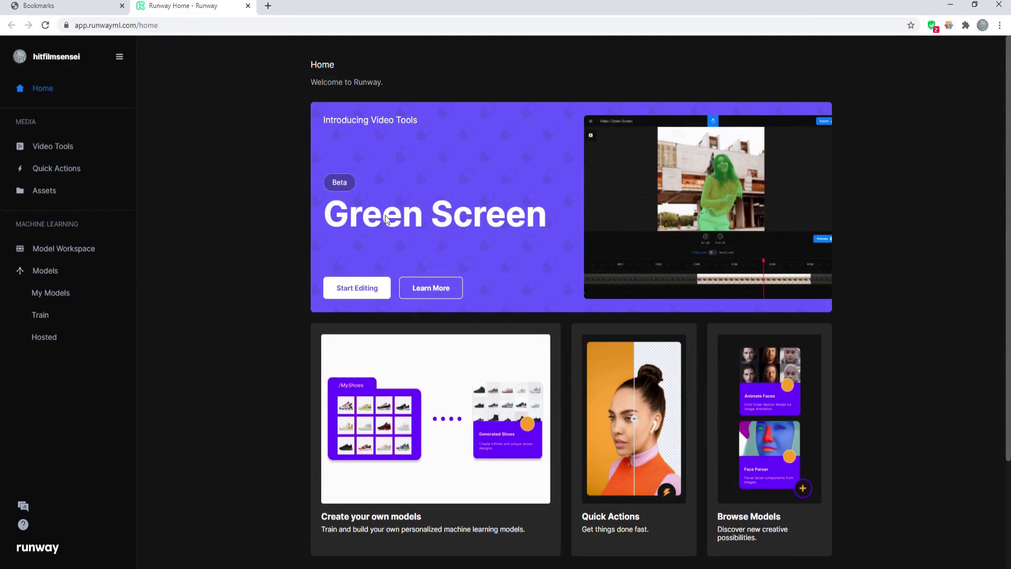
- Open Runway's Green Screen tool and upload Landing Matte.mp4 from the clips folder
{"action": "left_click", "coordinate": [342, 295]}
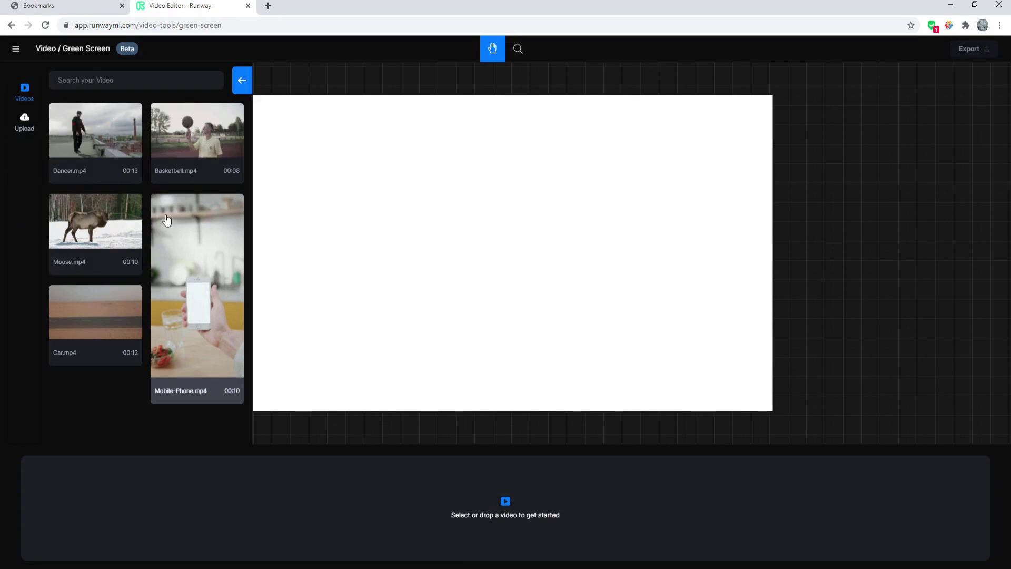
{"action": "key", "text": "alt+Tab"}
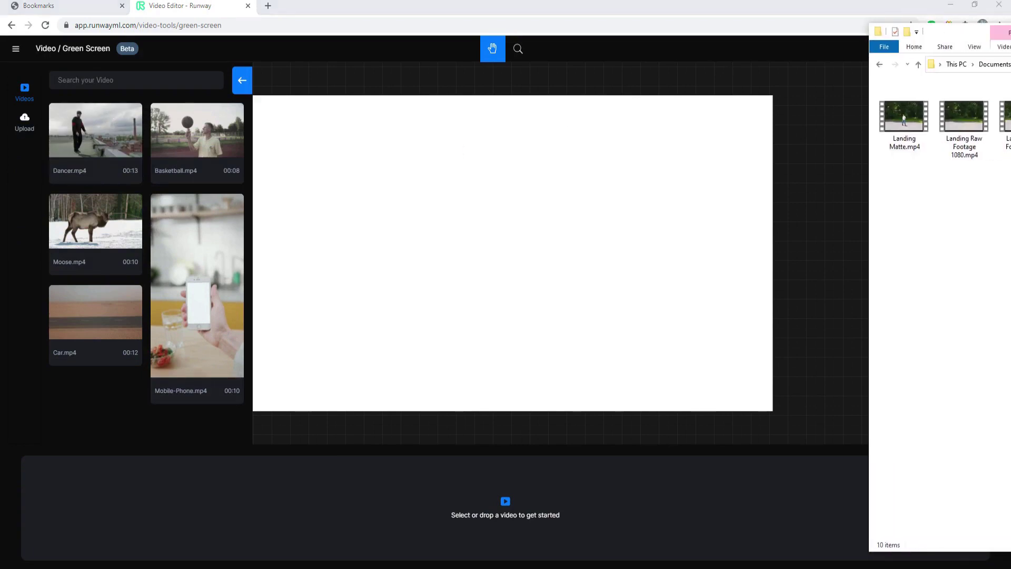
{"action": "left_click", "coordinate": [894, 129]}
{"action": "left_click_drag", "start_coordinate": [894, 129], "coordinate": [487, 298]}
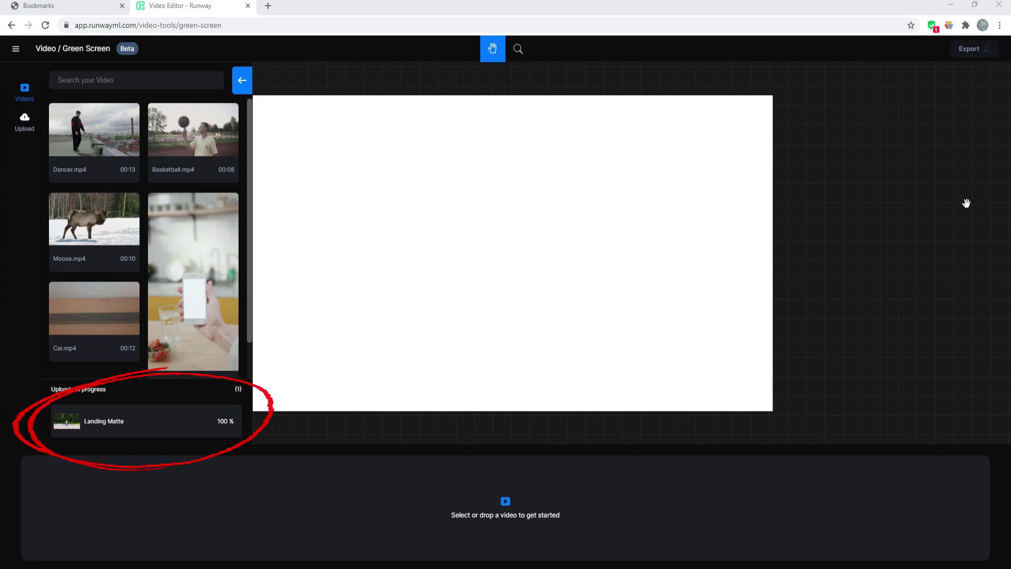
{"action": "mouse_move", "coordinate": [139, 426]}
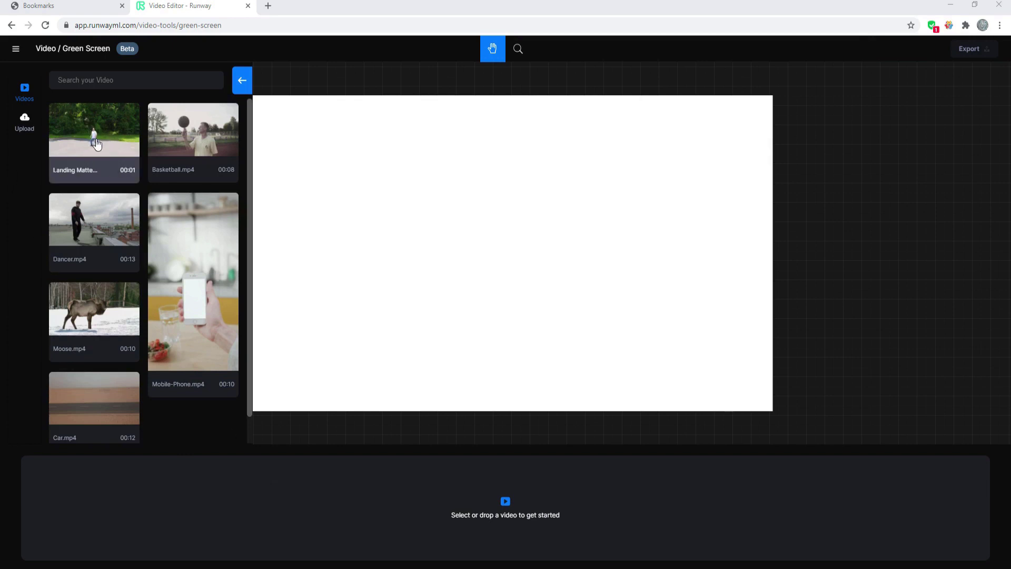
- Load the Landing Matte clip onto the Green Screen editing canvas
{"action": "left_click_drag", "start_coordinate": [94, 137], "coordinate": [501, 243]}
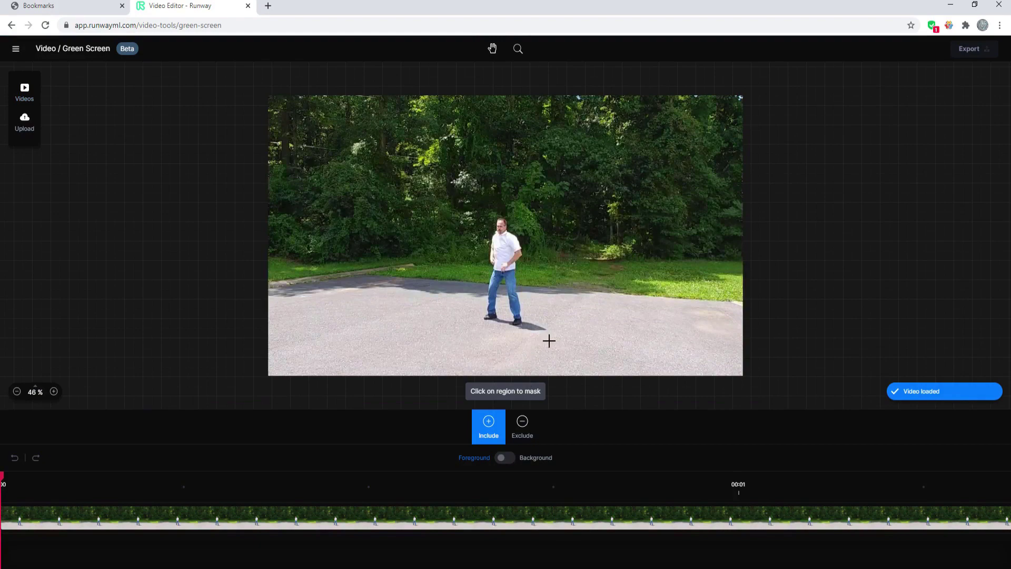
{"action": "scroll", "coordinate": [524, 307], "scroll_direction": "up", "scroll_amount": 3}
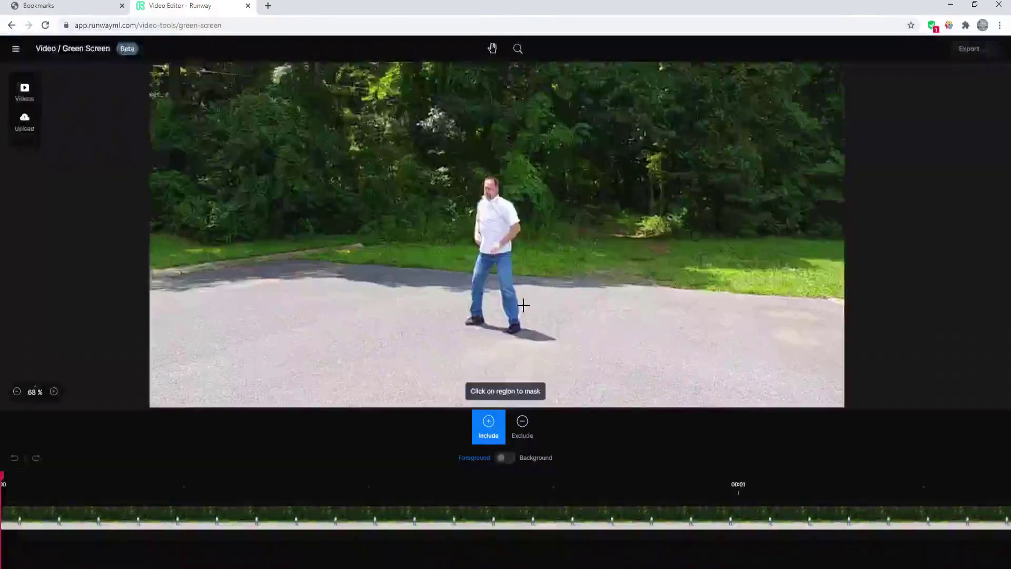
{"action": "scroll", "coordinate": [520, 301], "scroll_direction": "down", "scroll_amount": 1}
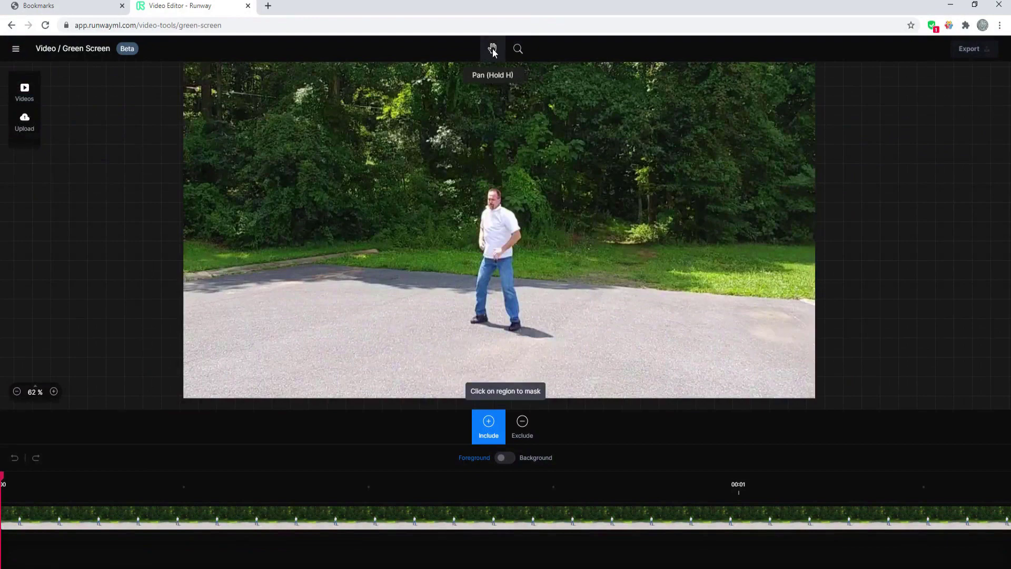
- Mask the man with include points on his body and jeans, then track it through the clip
{"action": "left_click", "coordinate": [497, 263]}
{"action": "scroll", "coordinate": [497, 264], "scroll_direction": "down", "scroll_amount": 3}
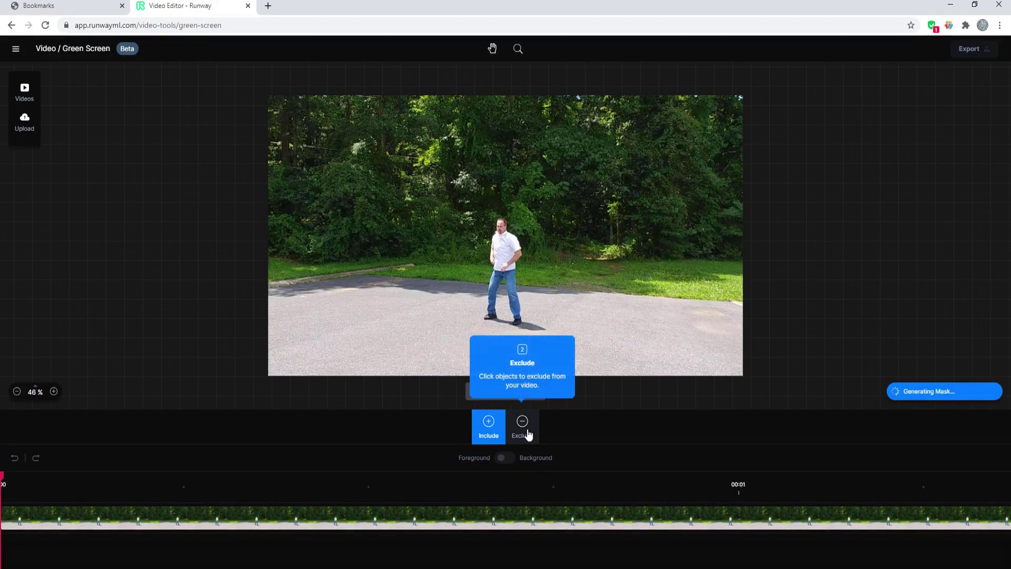
{"action": "scroll", "coordinate": [511, 284], "scroll_direction": "up", "scroll_amount": 4}
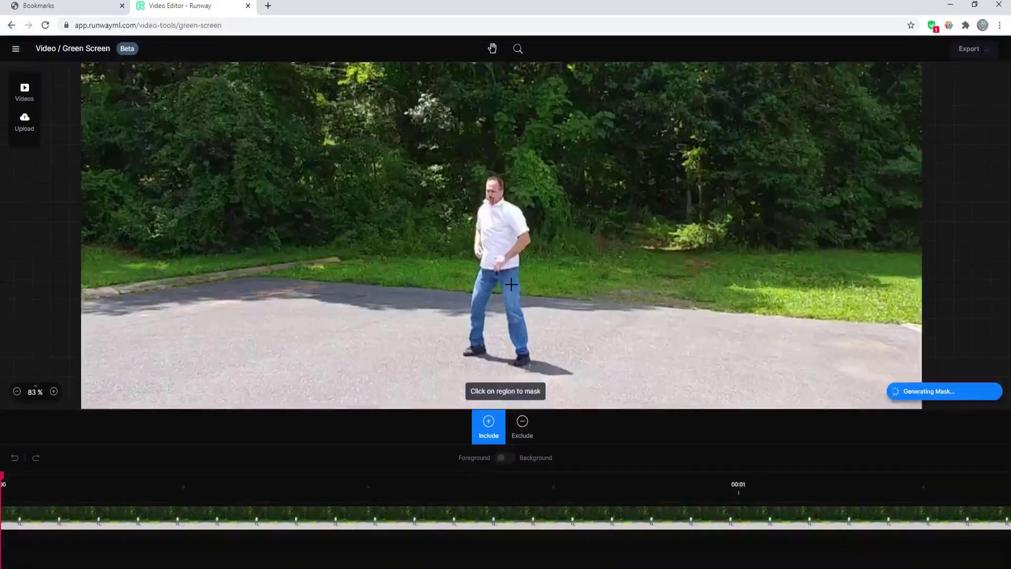
{"action": "left_click", "coordinate": [511, 293]}
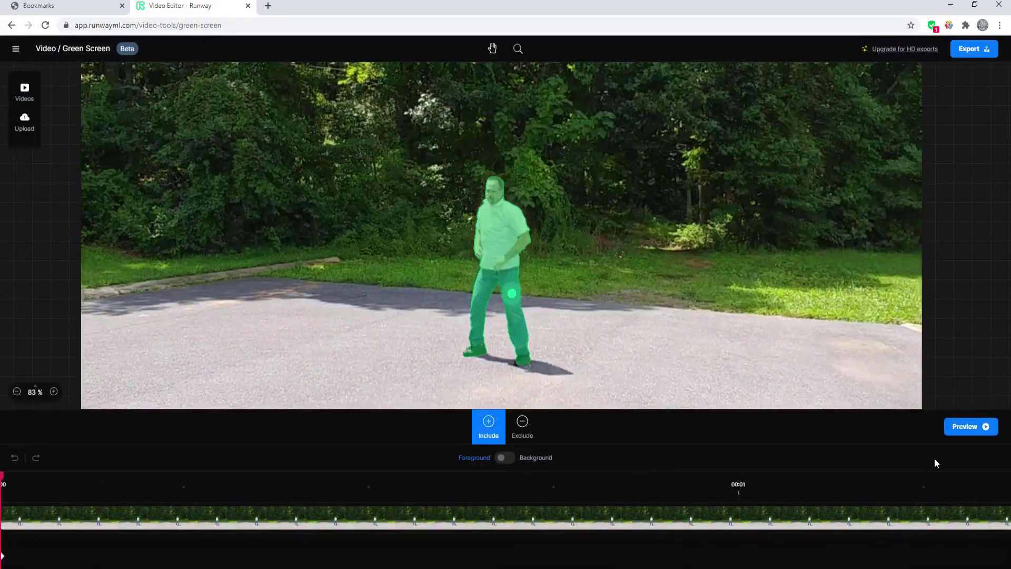
{"action": "left_click", "coordinate": [964, 428]}
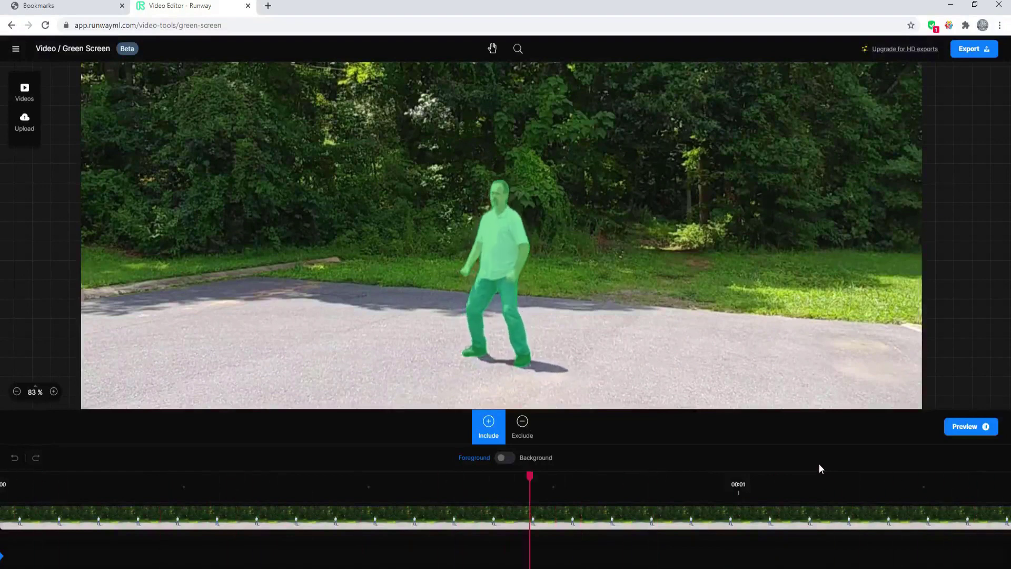
- Pause the tracked mask preview and bring up the SD 640 × 360 export settings
{"action": "left_click", "coordinate": [945, 424]}
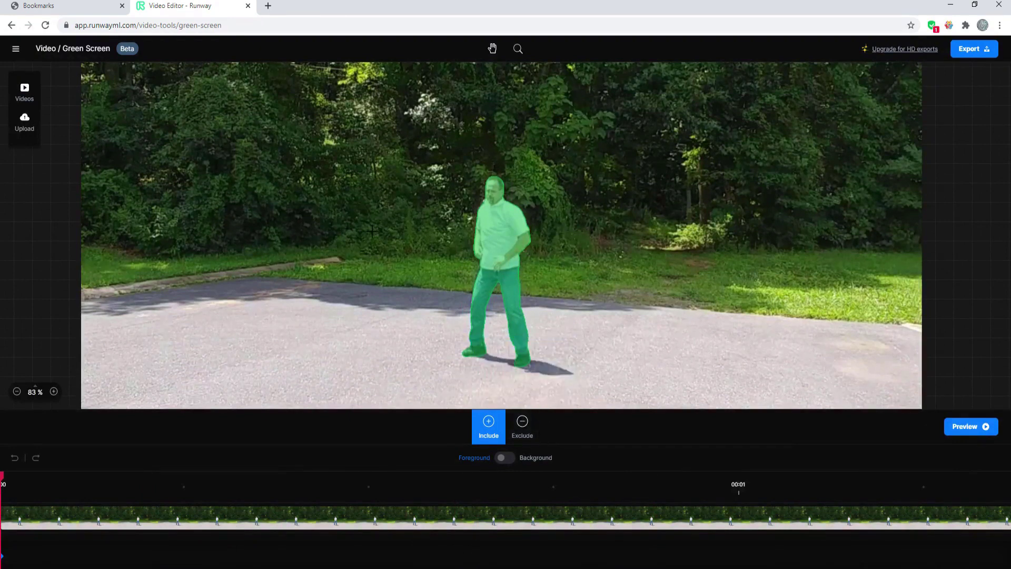
{"action": "left_click", "coordinate": [975, 53]}
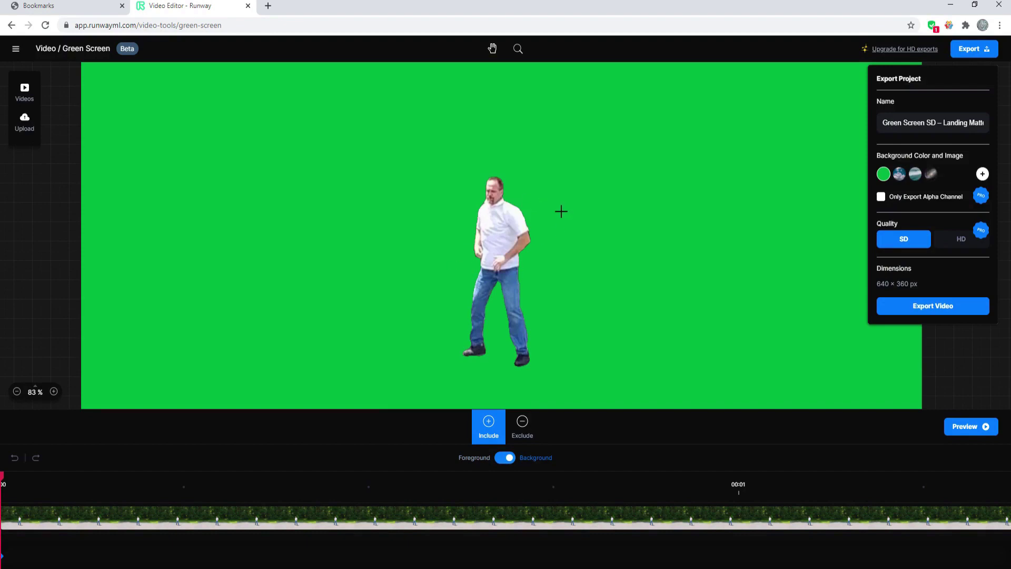
- Replay the keyed preview and try the alpha-only export option, dismissing the upgrade offer
{"action": "left_click", "coordinate": [967, 429]}
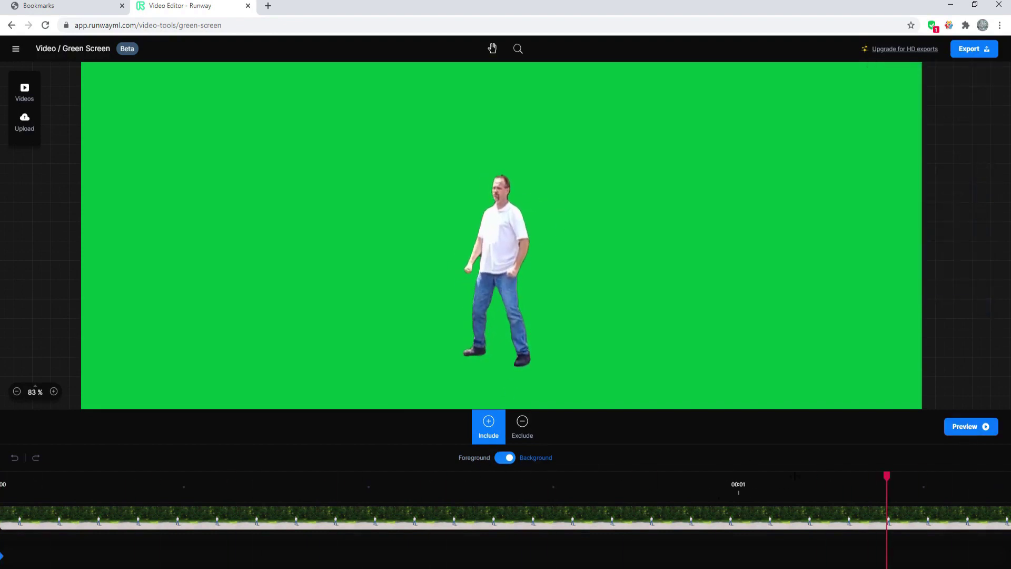
{"action": "left_click", "coordinate": [975, 53]}
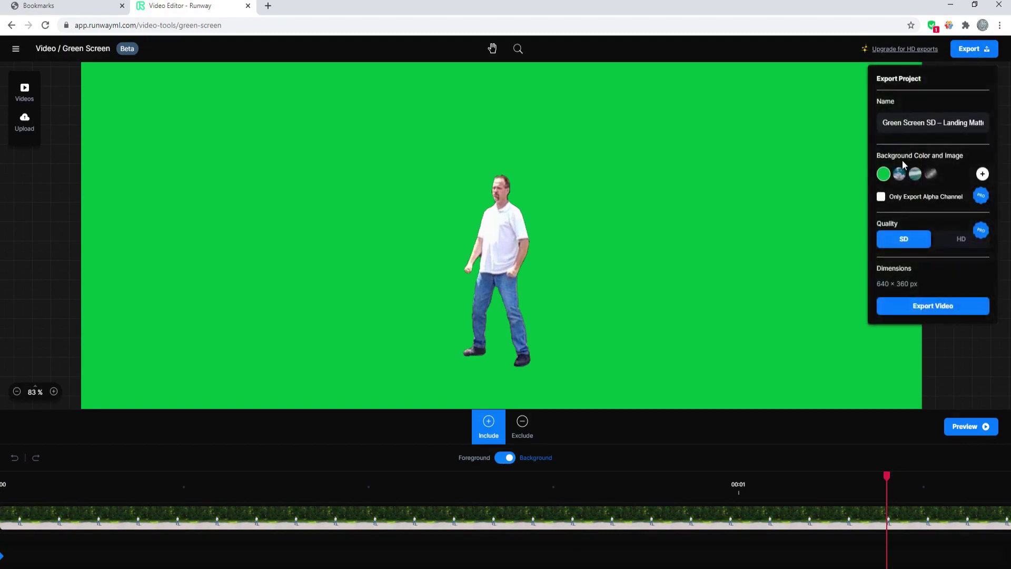
{"action": "left_click", "coordinate": [881, 198]}
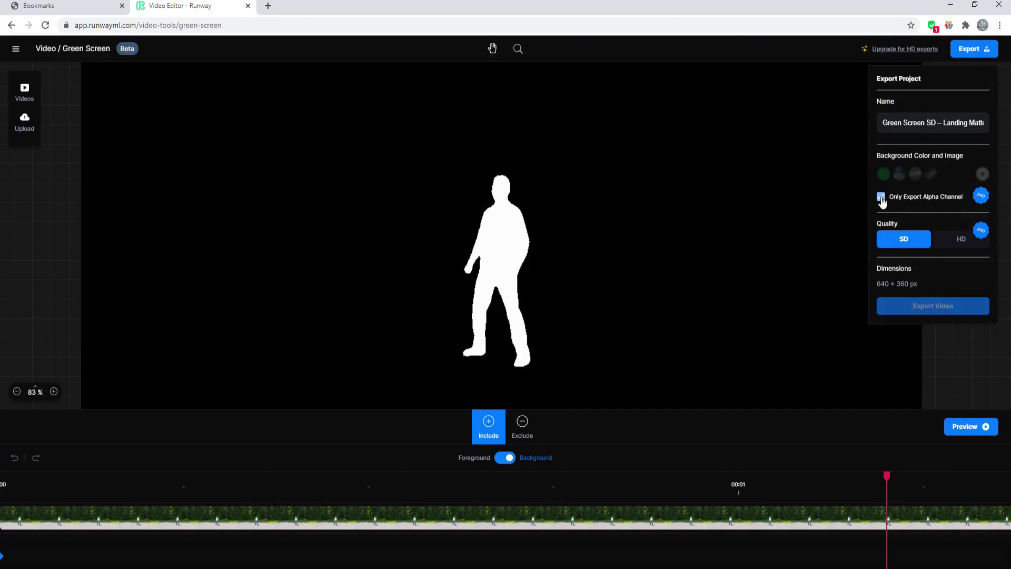
{"action": "left_click", "coordinate": [981, 199]}
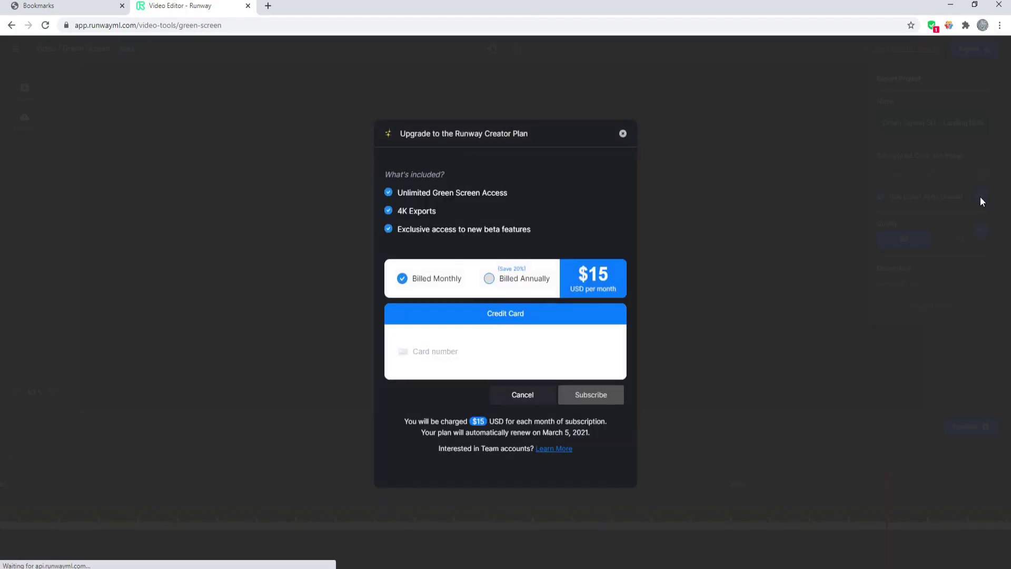
{"action": "left_click", "coordinate": [527, 283]}
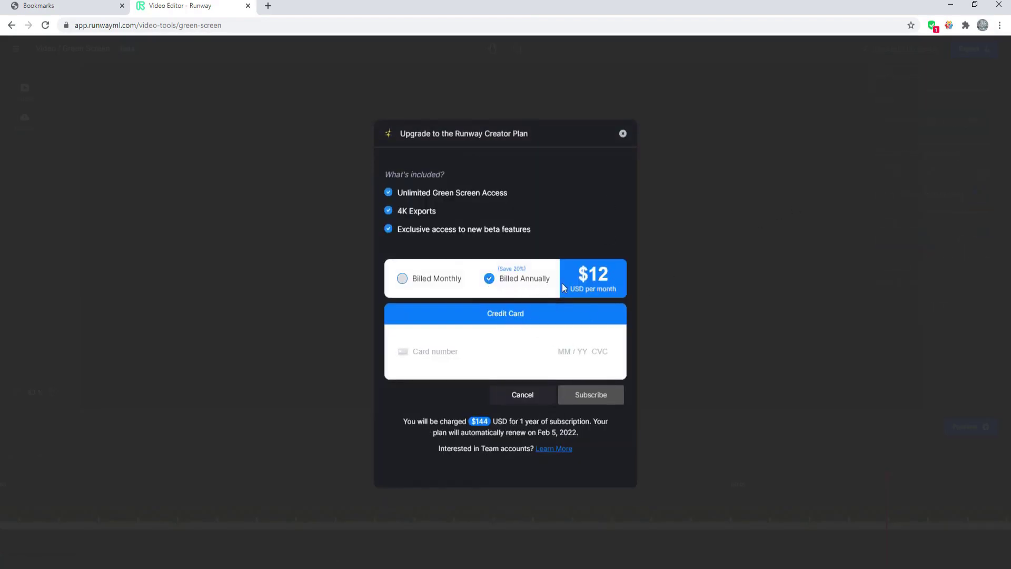
{"action": "left_click", "coordinate": [622, 134]}
- Try HD quality, dismiss the upgrade offer, and export in SD with green background
{"action": "left_click", "coordinate": [981, 49]}
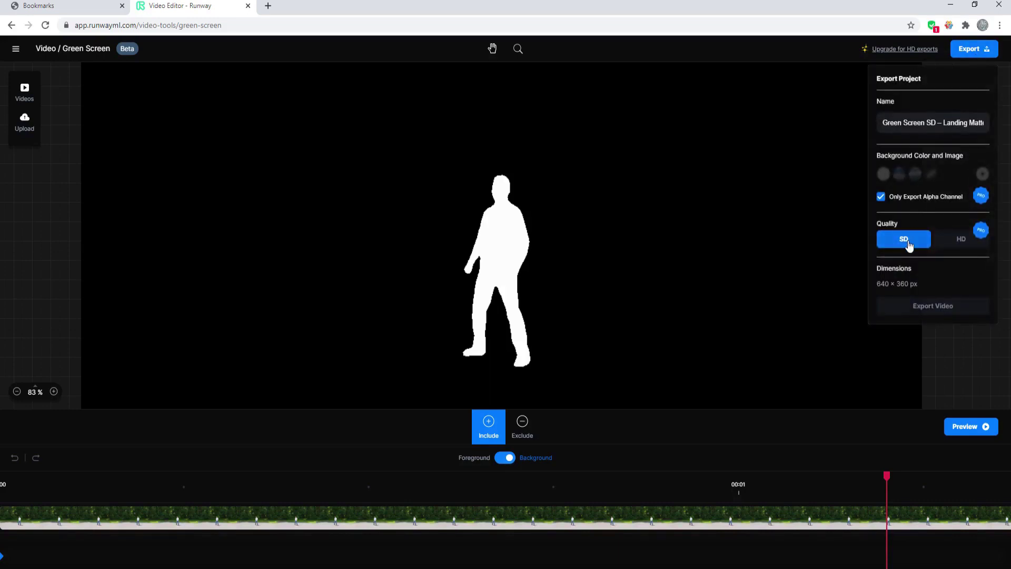
{"action": "left_click", "coordinate": [953, 239]}
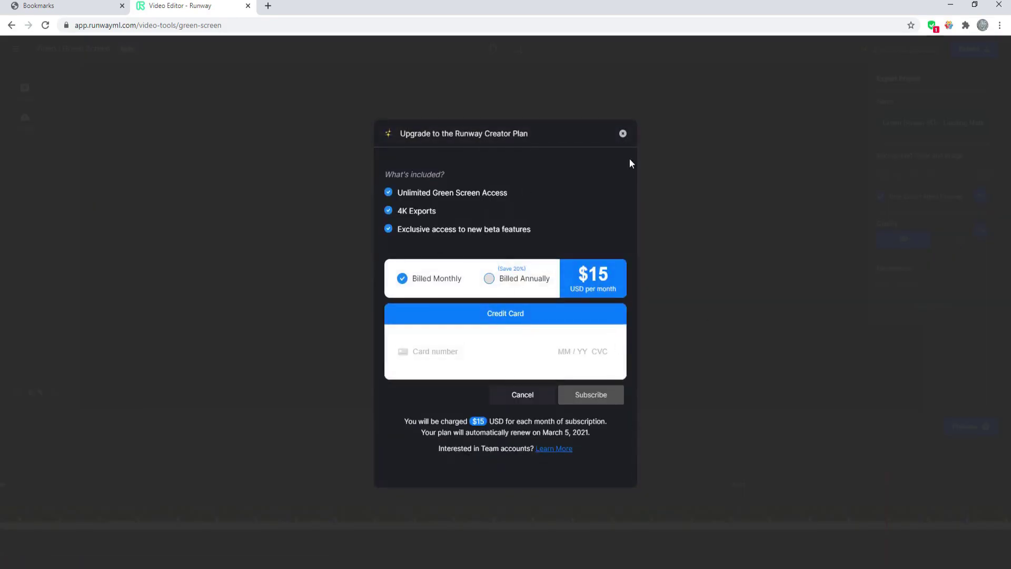
{"action": "left_click", "coordinate": [623, 135]}
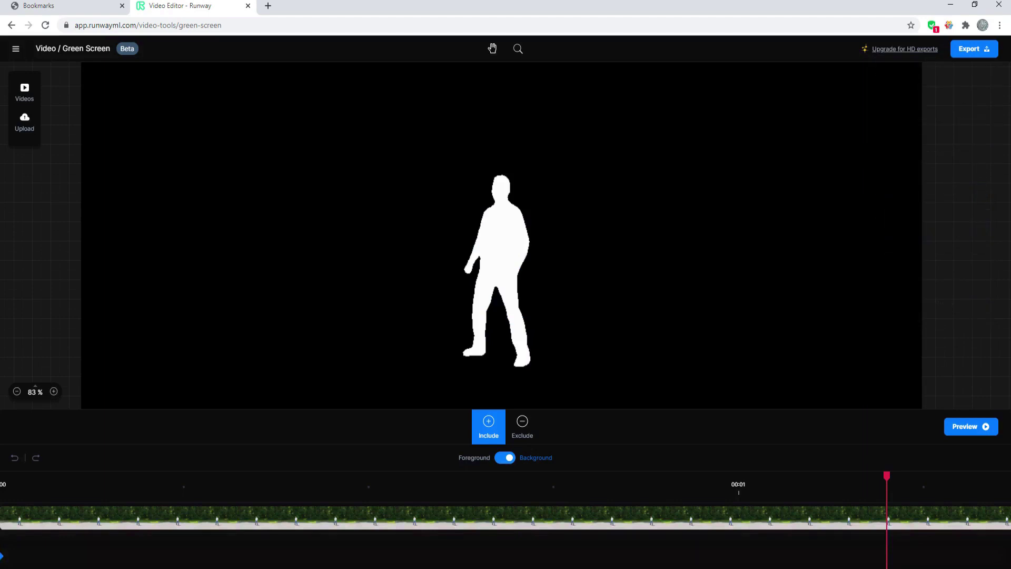
{"action": "left_click", "coordinate": [974, 53]}
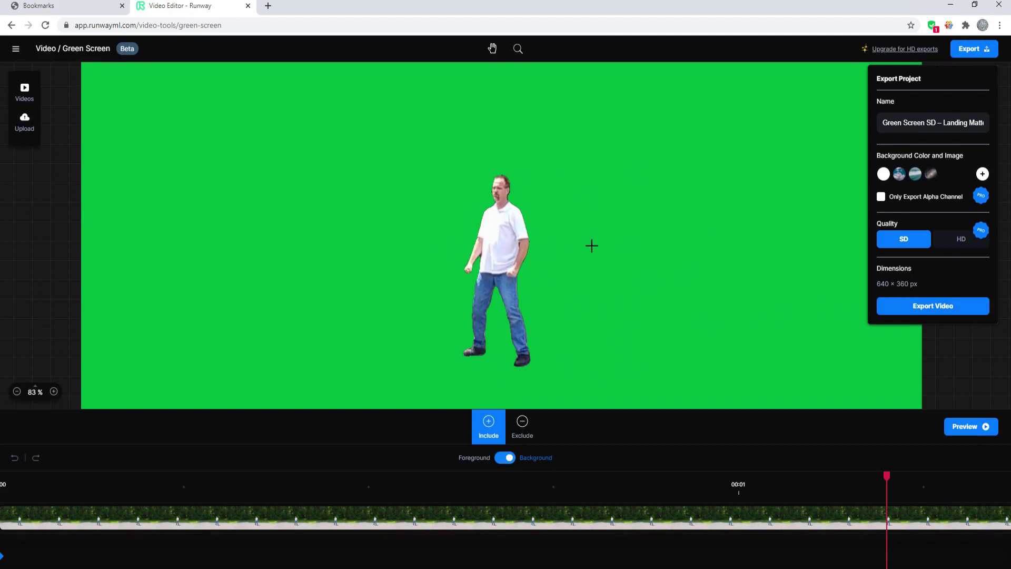
{"action": "left_click", "coordinate": [925, 310]}
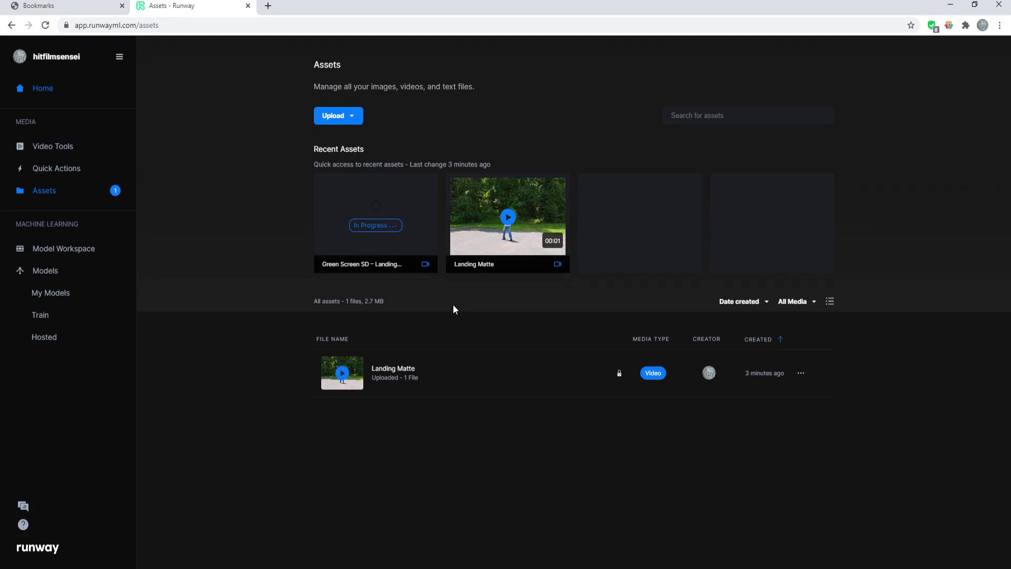
- Download the keyed Green Screen clip and import it with Landing Matte.mp4 into HitFilm's media panel
{"action": "mouse_move", "coordinate": [379, 255]}
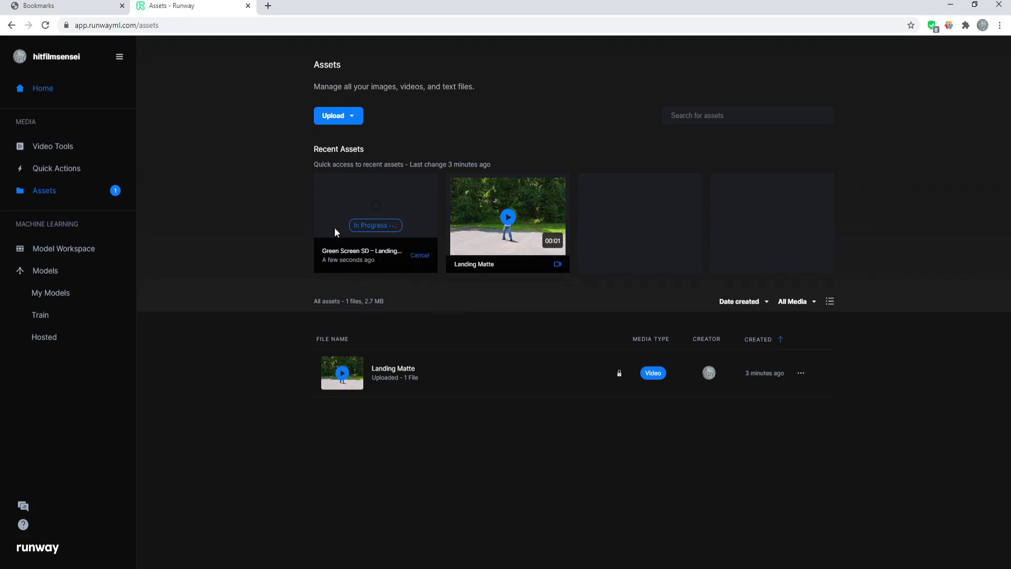
{"action": "mouse_move", "coordinate": [349, 245]}
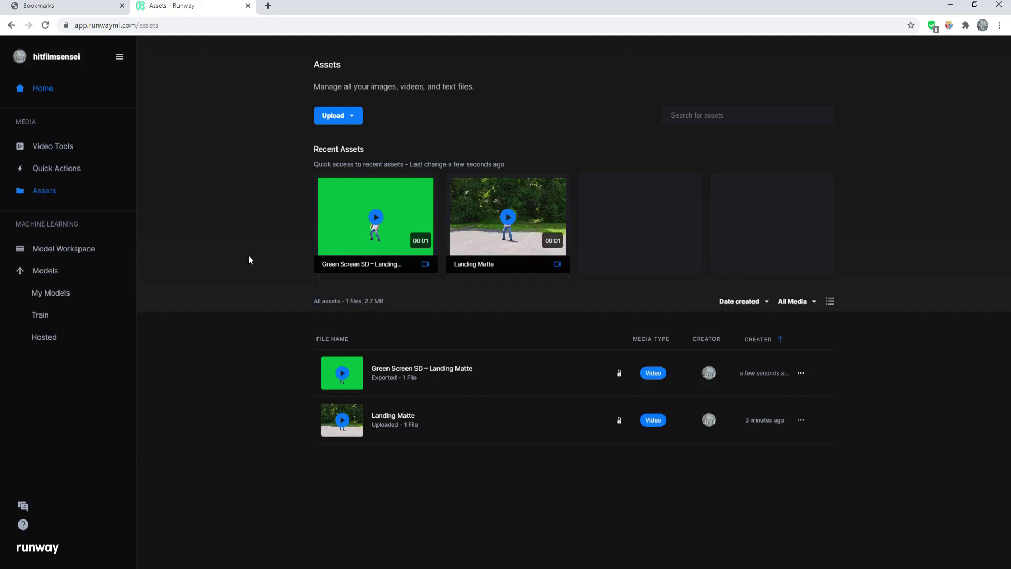
{"action": "mouse_move", "coordinate": [417, 197]}
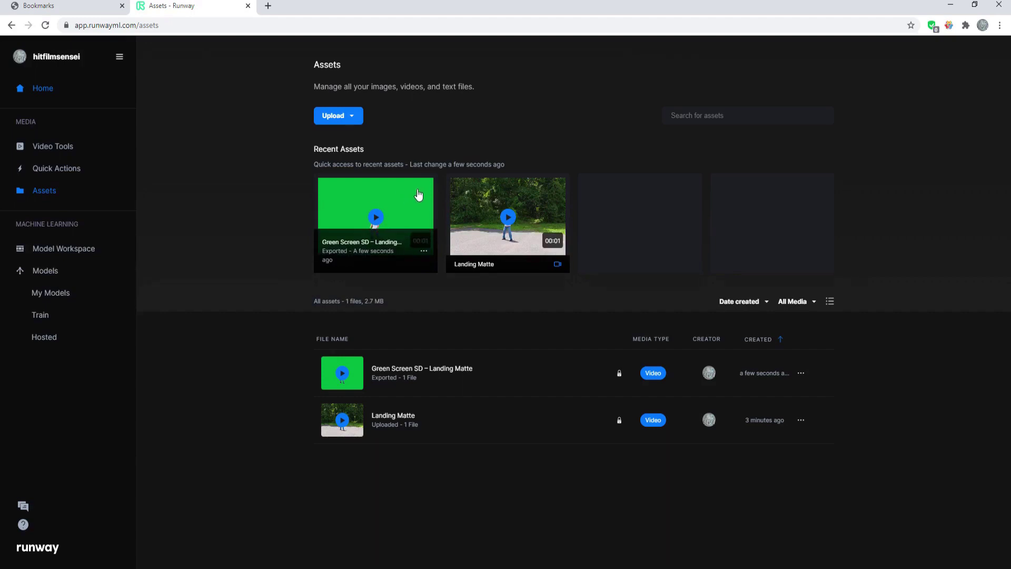
{"action": "left_click", "coordinate": [425, 255]}
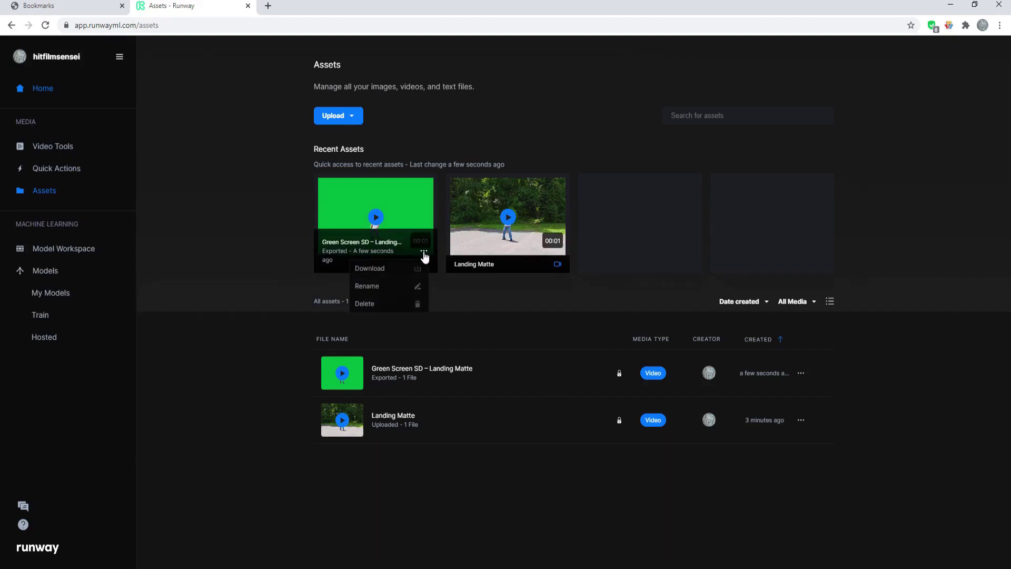
{"action": "left_click", "coordinate": [383, 269]}
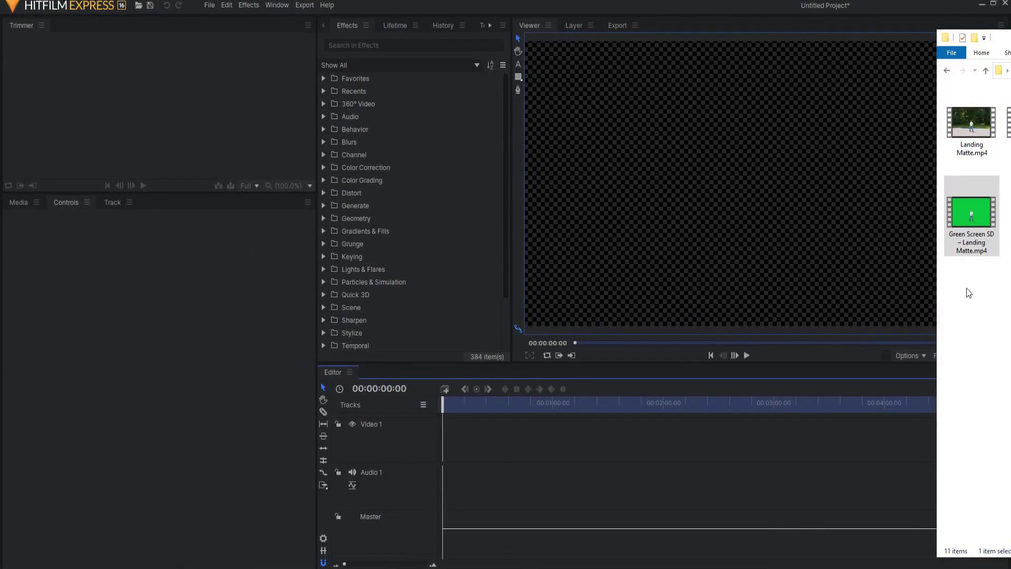
{"action": "left_click_drag", "start_coordinate": [969, 293], "coordinate": [165, 343]}
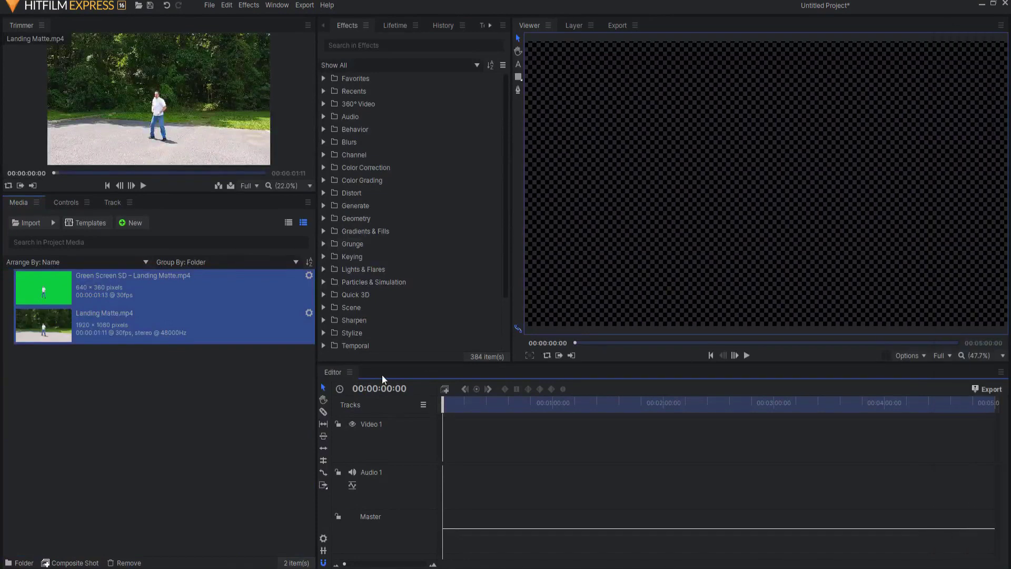
- Create a Landing Matte.mp4 composite shot with the Green Screen clip layered above the footage
{"action": "left_click", "coordinate": [86, 318]}
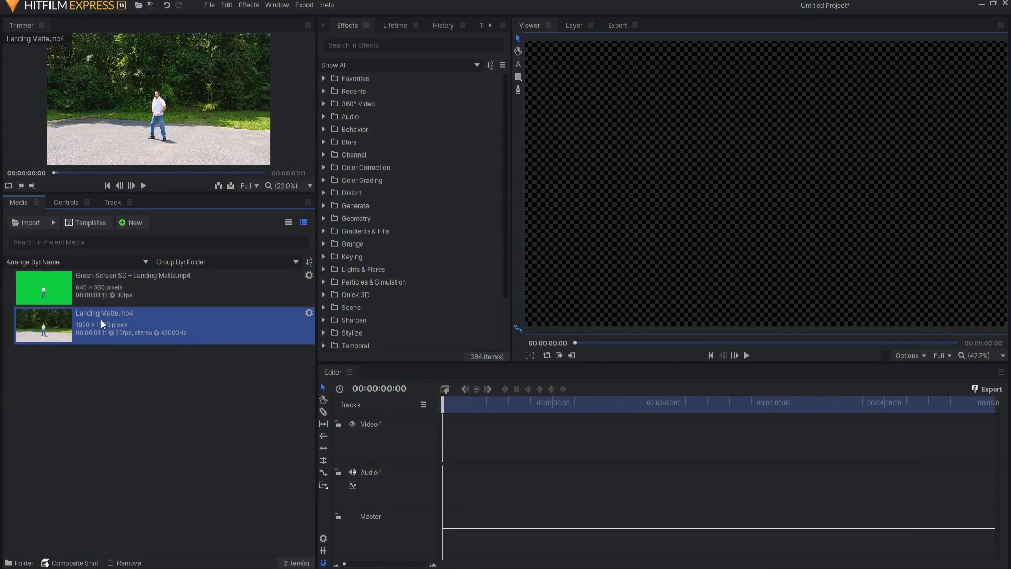
{"action": "left_click", "coordinate": [60, 563]}
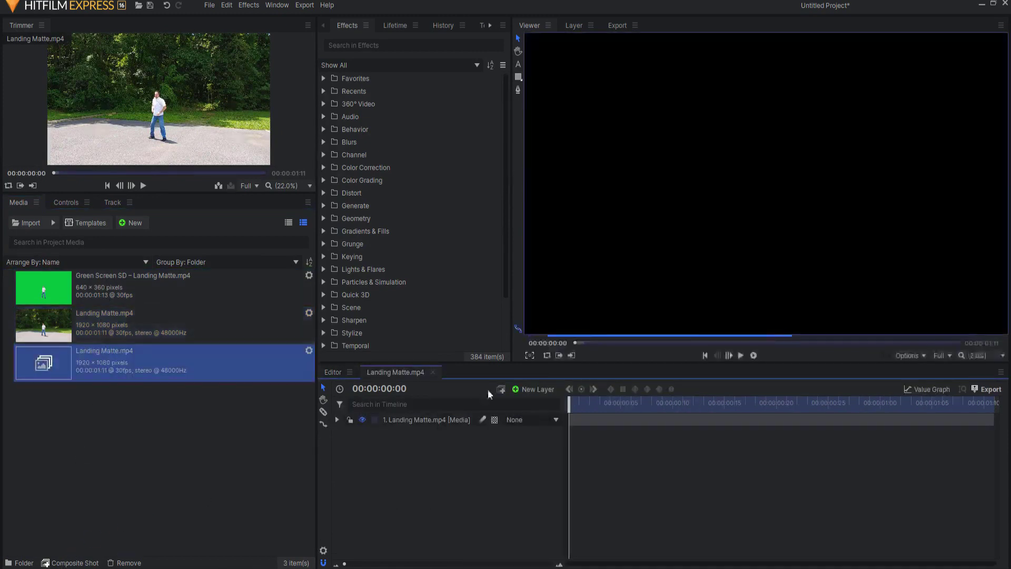
{"action": "left_click_drag", "start_coordinate": [131, 287], "coordinate": [425, 417]}
{"action": "left_click", "coordinate": [705, 355]}
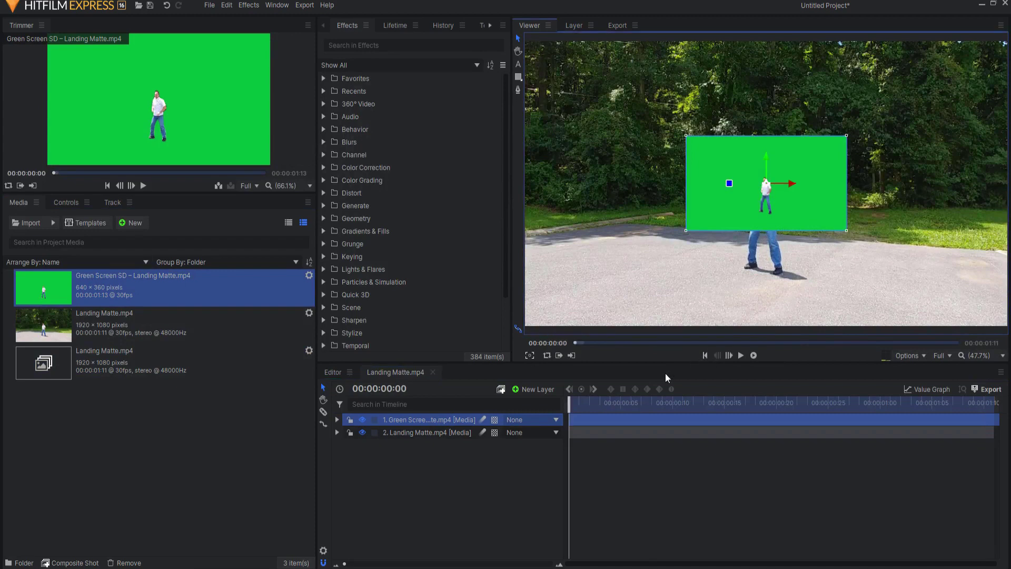
{"action": "left_click_drag", "start_coordinate": [569, 411], "coordinate": [416, 420]}
- Scale the green-screen layer with Transform > Fit to Frame and toggle its visibility to compare
{"action": "right_click", "coordinate": [415, 421]}
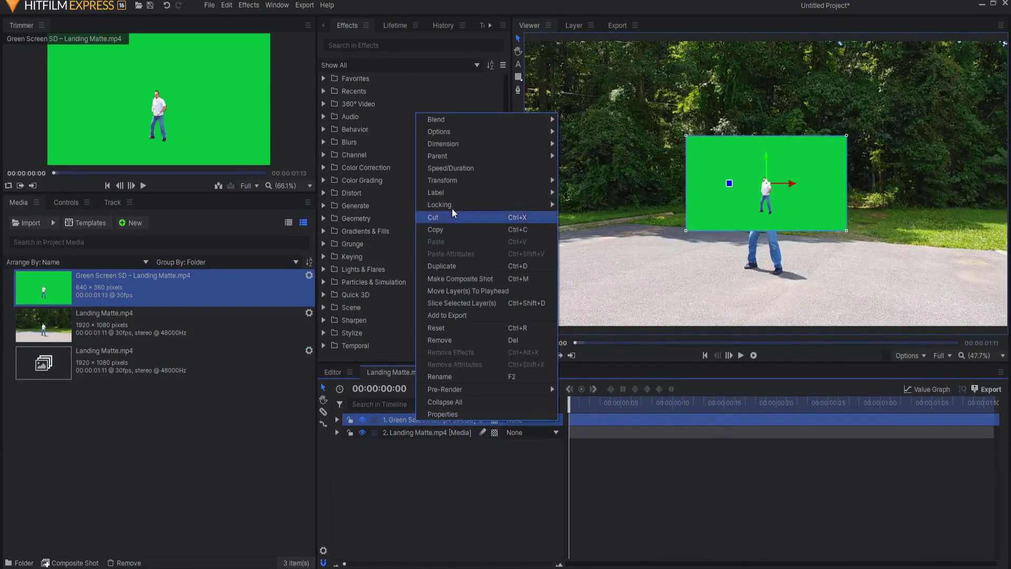
{"action": "mouse_move", "coordinate": [460, 183]}
{"action": "left_click", "coordinate": [616, 182]}
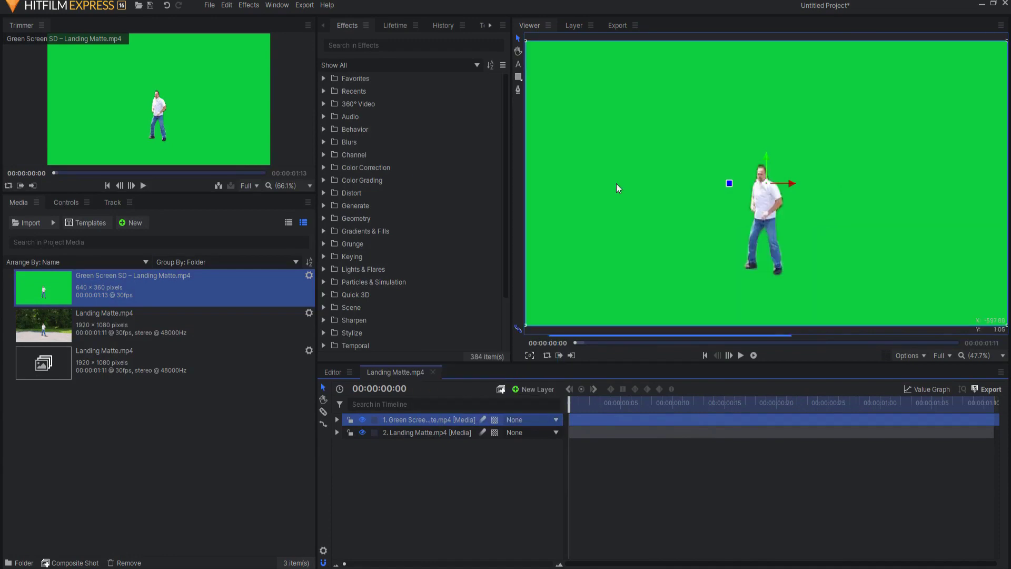
{"action": "left_click", "coordinate": [360, 419]}
{"action": "left_click", "coordinate": [360, 419]}
{"action": "left_click", "coordinate": [360, 420]}
{"action": "left_click", "coordinate": [360, 419]}
{"action": "left_click", "coordinate": [371, 47]}
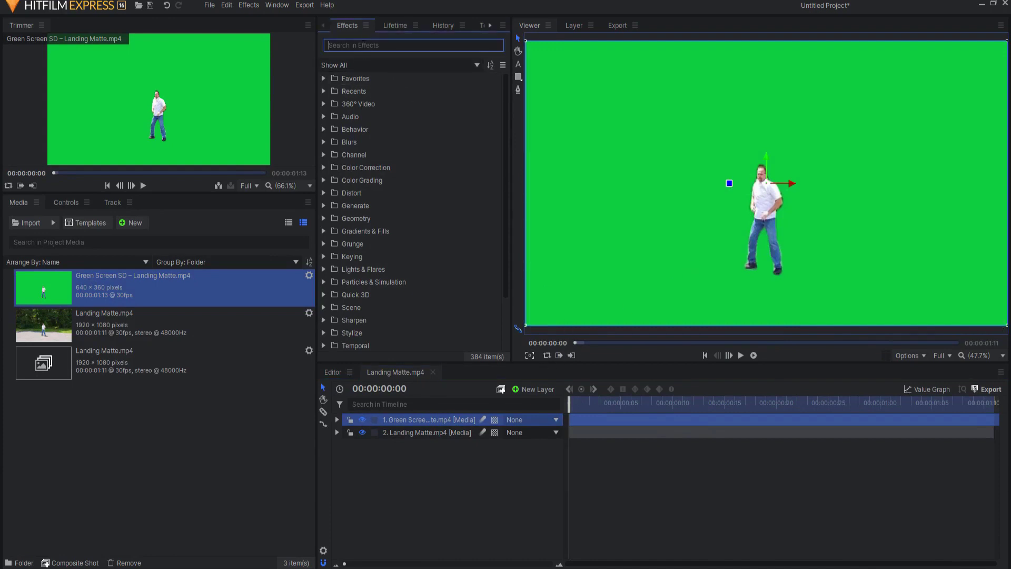
- Apply the Greenscreen Key preset (search 'greenscr') to the green-screen layer and hide that layer
{"action": "type", "text": "gree"}
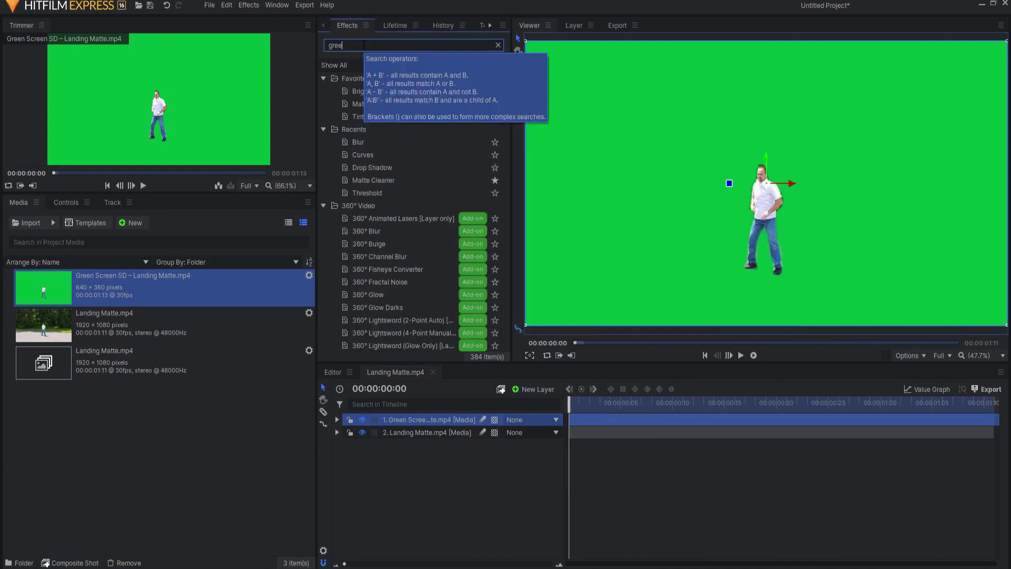
{"action": "type", "text": "nscr"}
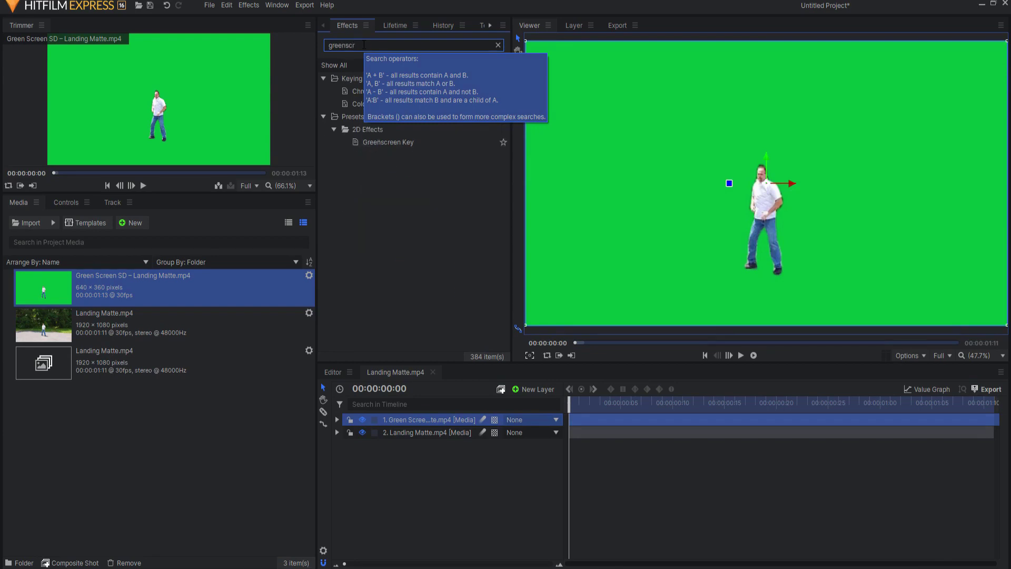
{"action": "left_click_drag", "start_coordinate": [378, 137], "coordinate": [647, 200]}
{"action": "scroll", "coordinate": [774, 193], "scroll_direction": "up", "scroll_amount": 5}
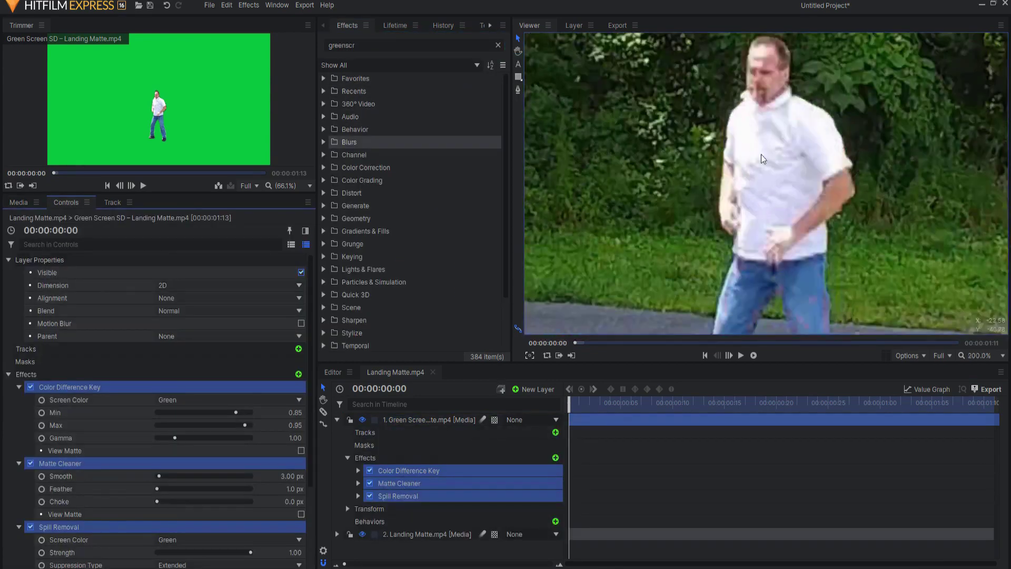
{"action": "left_click", "coordinate": [363, 420]}
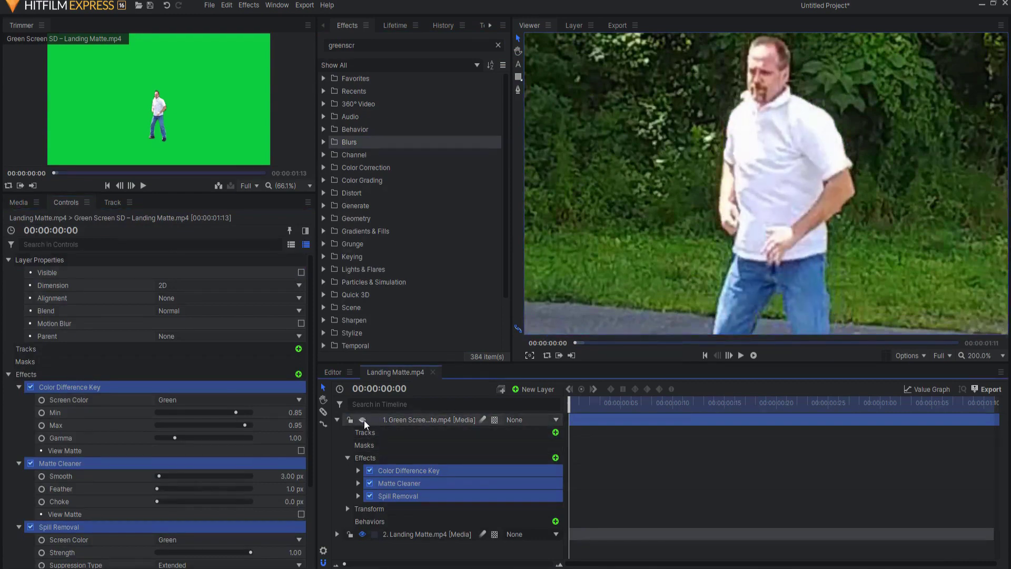
{"action": "scroll", "coordinate": [647, 263], "scroll_direction": "down", "scroll_amount": 5}
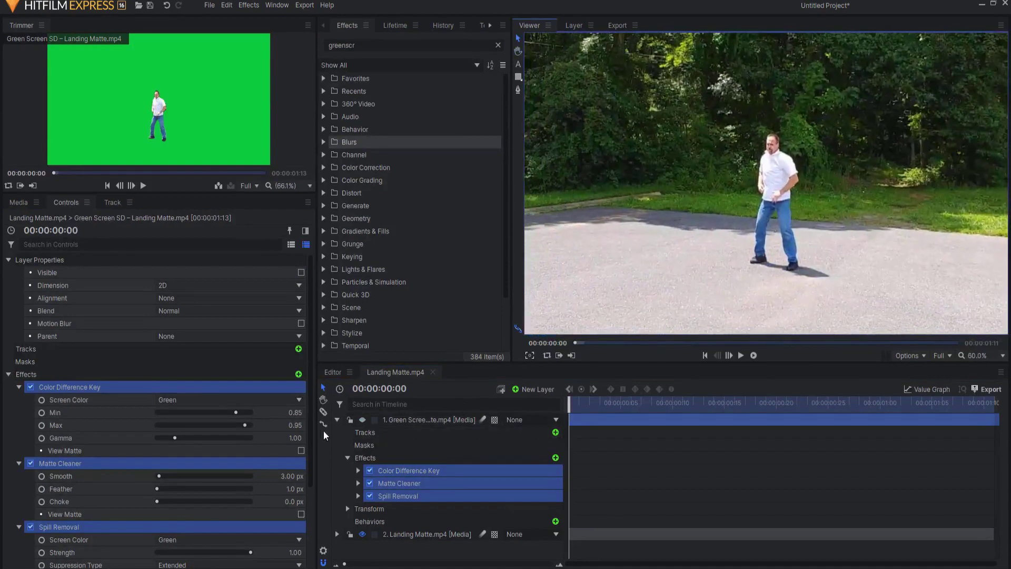
{"action": "left_click", "coordinate": [337, 419]}
- Move the green-screen layer below the footage and add a new grade layer in row 2
{"action": "left_click", "coordinate": [362, 420]}
{"action": "left_click_drag", "start_coordinate": [400, 418], "coordinate": [404, 482]}
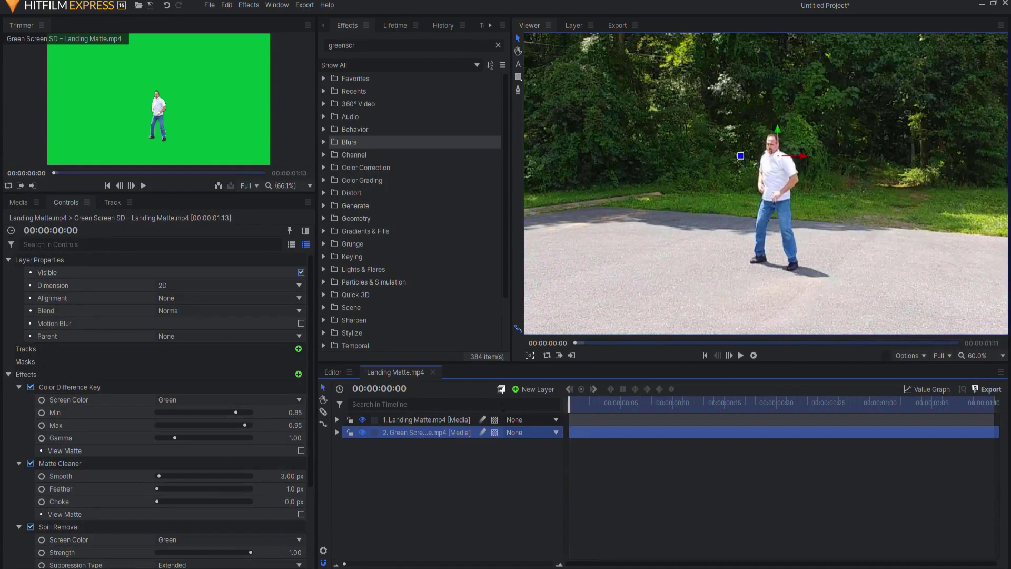
{"action": "left_click", "coordinate": [537, 389]}
{"action": "left_click", "coordinate": [533, 425]}
{"action": "mouse_move", "coordinate": [432, 416]}
{"action": "left_mouse_down"}
{"action": "mouse_move", "coordinate": [429, 438]}
{"action": "mouse_move", "coordinate": [422, 432]}
{"action": "left_mouse_up"}
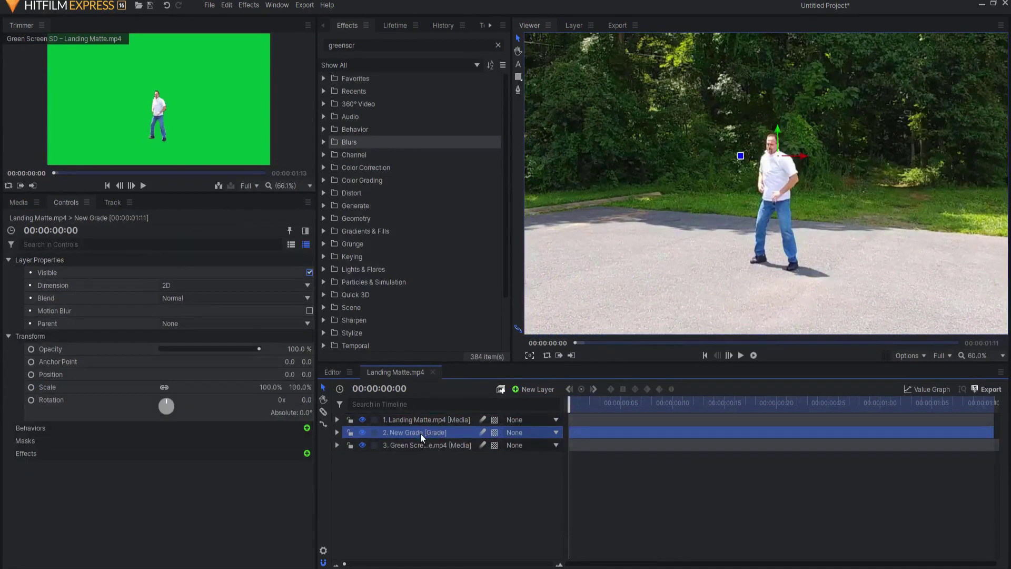
- Rename the grade layer 'Matte' and hide it along with the green-screen layer
{"action": "double_click", "coordinate": [417, 432]}
{"action": "type", "text": "Matte"}
{"action": "key", "text": "Return"}
{"action": "left_click", "coordinate": [362, 445]}
{"action": "left_click", "coordinate": [362, 433]}
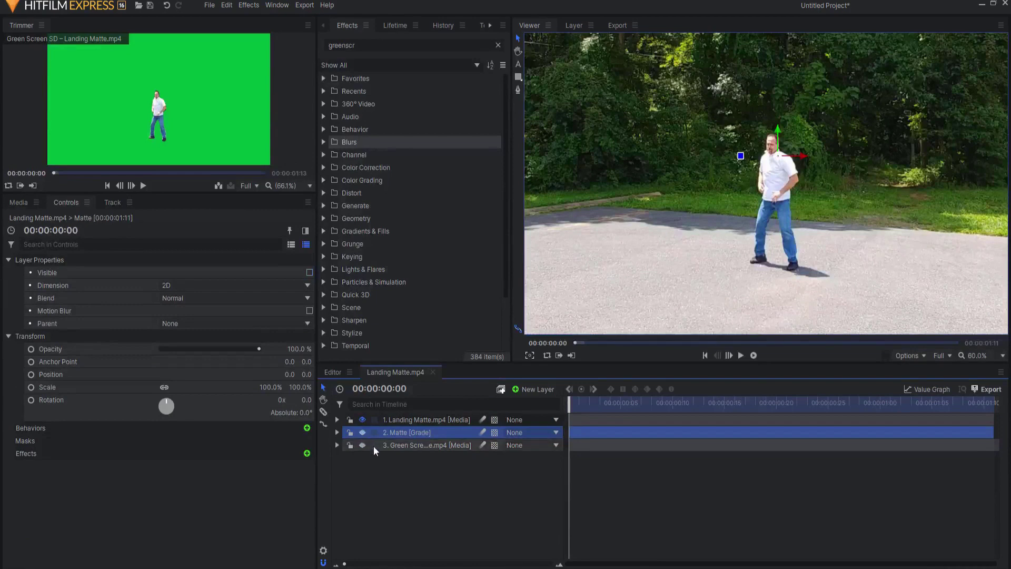
{"action": "left_click", "coordinate": [405, 420]}
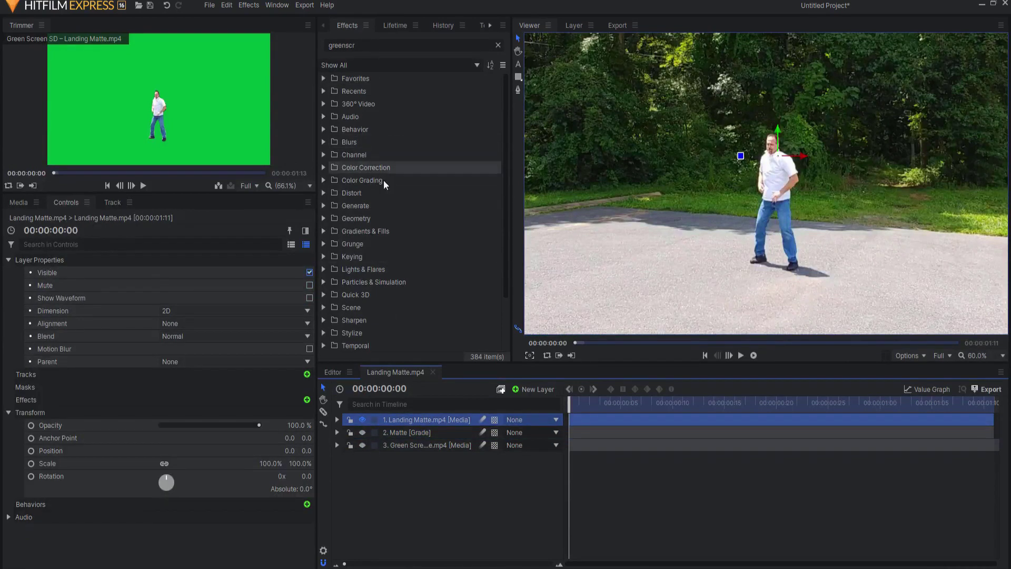
- Duplicate the Landing Matte footage layer and apply Set Matte (search 'set') to the top copy
{"action": "right_click", "coordinate": [402, 419]}
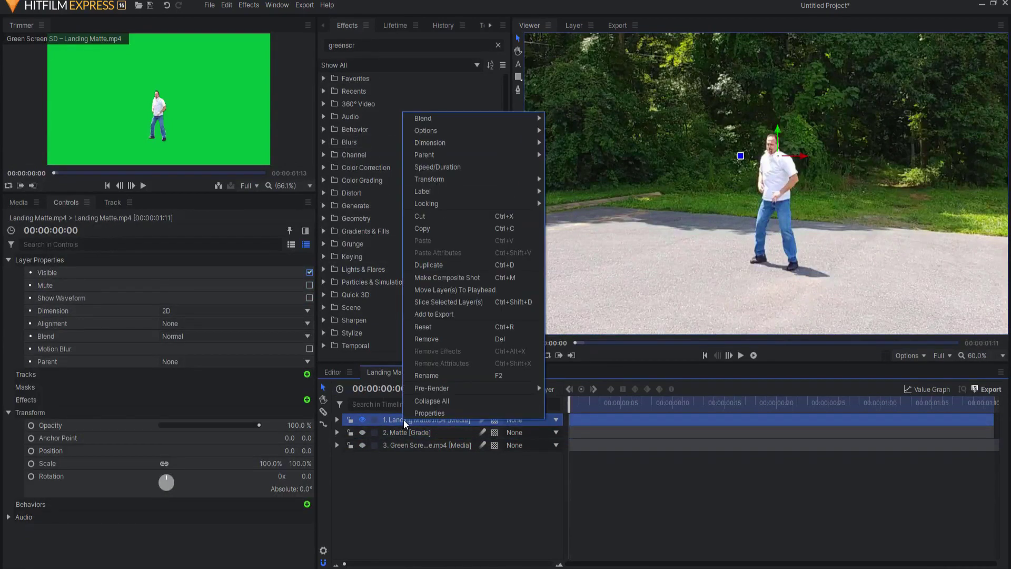
{"action": "left_click", "coordinate": [440, 265]}
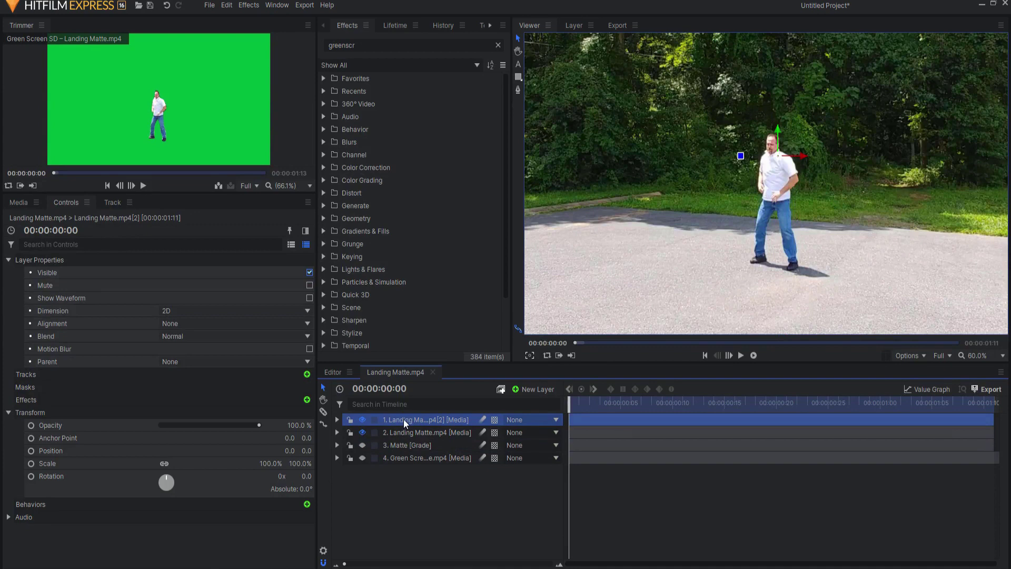
{"action": "left_click", "coordinate": [365, 45]}
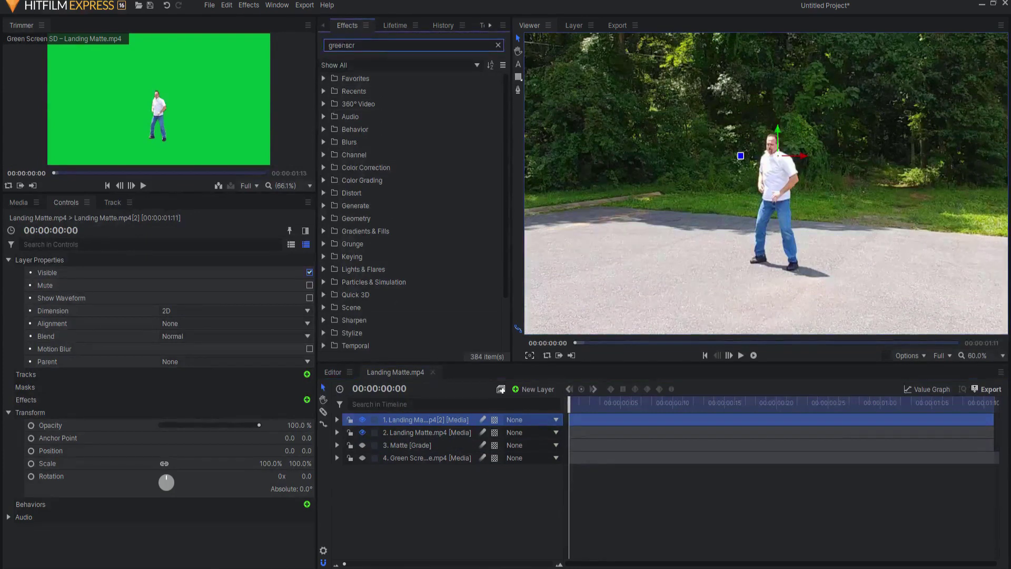
{"action": "double_click", "coordinate": [376, 46]}
{"action": "type", "text": "set"}
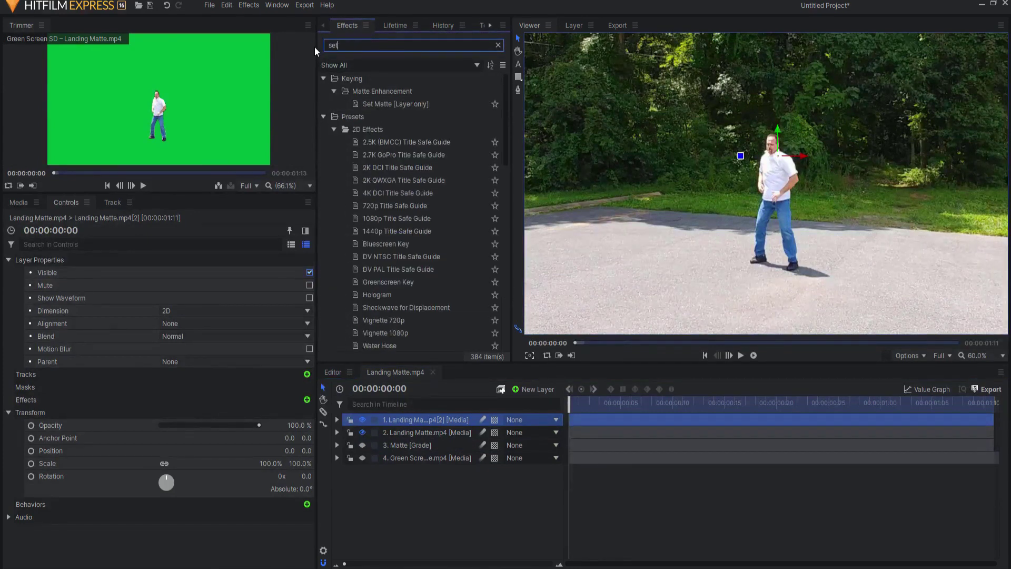
{"action": "left_click_drag", "start_coordinate": [394, 108], "coordinate": [174, 416]}
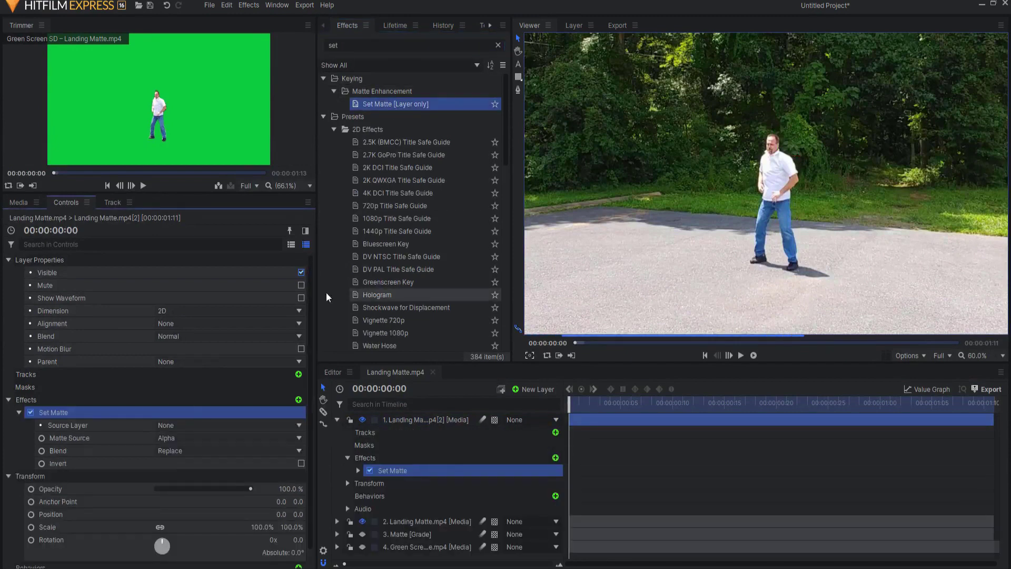
- Set the Set Matte source layer to 3. Matte and toggle layer 2 to check the cutout
{"action": "left_click", "coordinate": [179, 427]}
{"action": "left_click", "coordinate": [187, 475]}
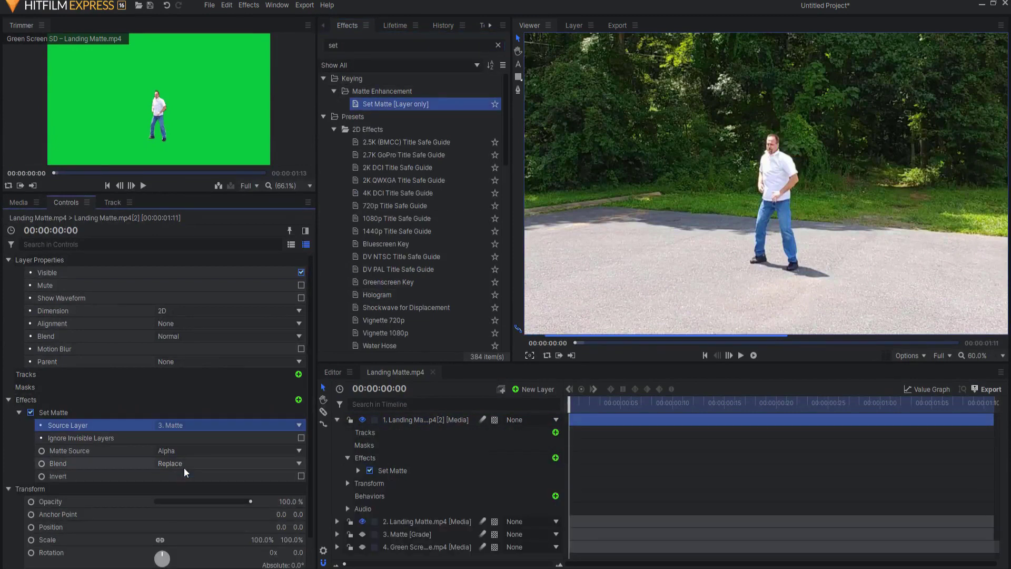
{"action": "left_click", "coordinate": [337, 420]}
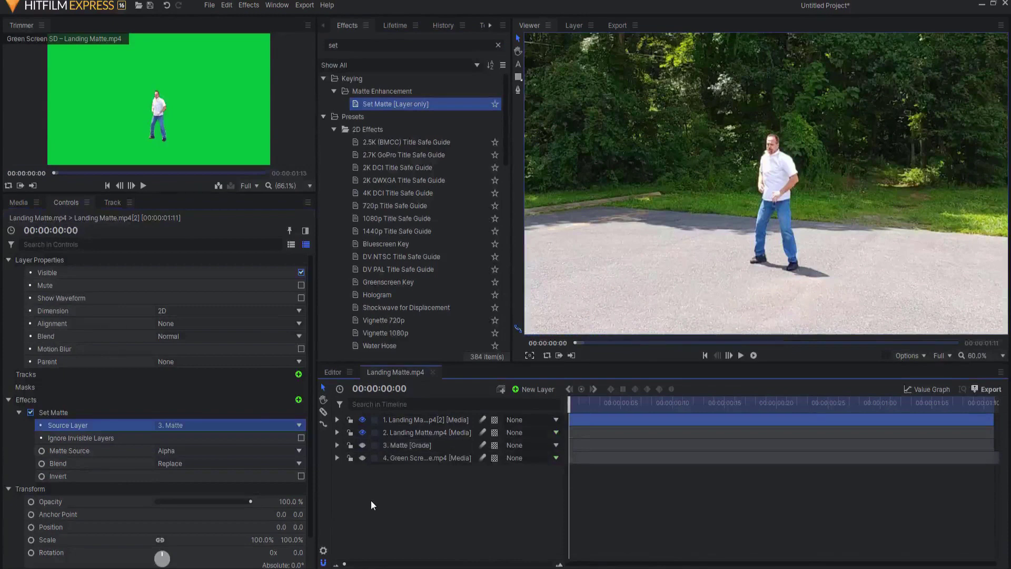
{"action": "left_click", "coordinate": [363, 432]}
{"action": "left_click", "coordinate": [363, 432]}
{"action": "left_click", "coordinate": [362, 433]}
{"action": "left_click", "coordinate": [363, 433]}
{"action": "left_click", "coordinate": [362, 432]}
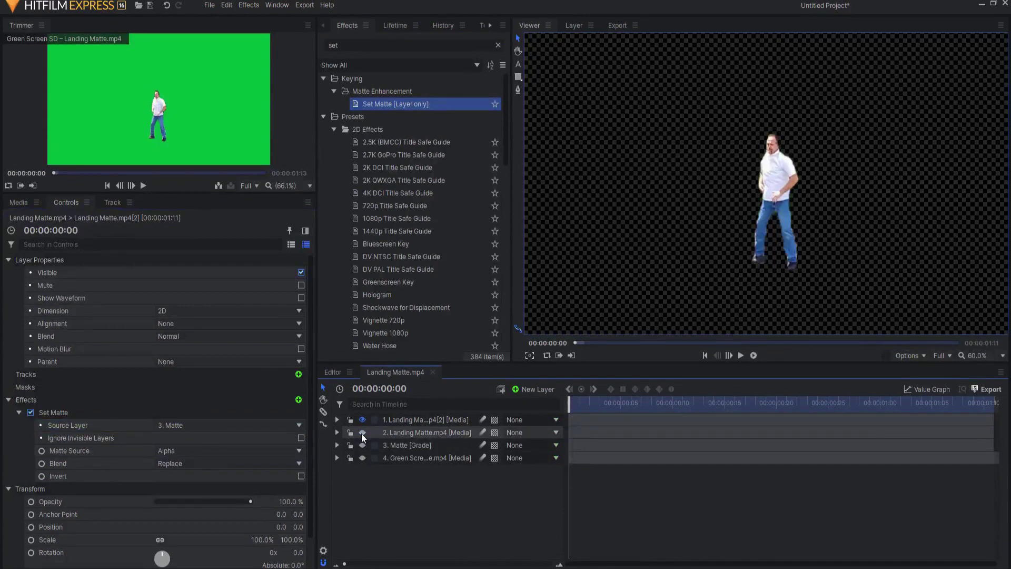
{"action": "left_click", "coordinate": [362, 433]}
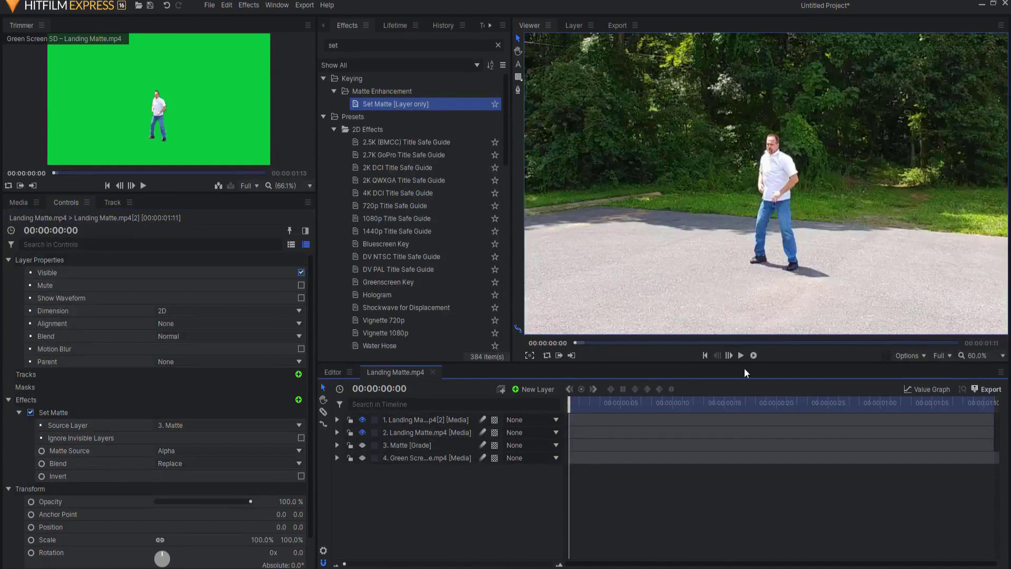